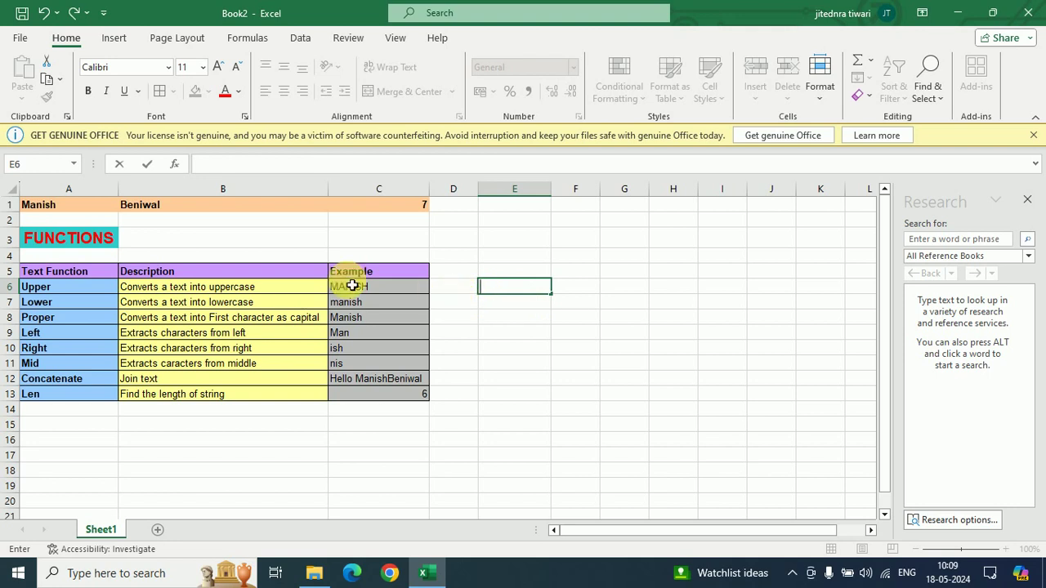
Review the text functions table, going through the function names from Upper to Len and their descriptions.
{"action": "left_click", "coordinate": [51, 291]}
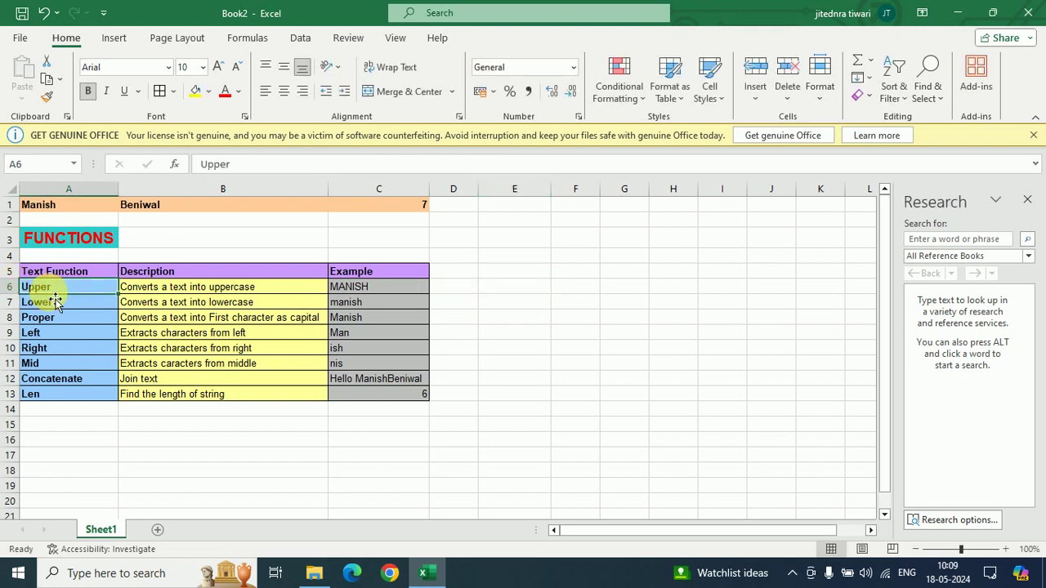
{"action": "key", "text": "Down"}
{"action": "key", "text": "Down"}
{"action": "key", "text": "Down"}
{"action": "key", "text": "Down"}
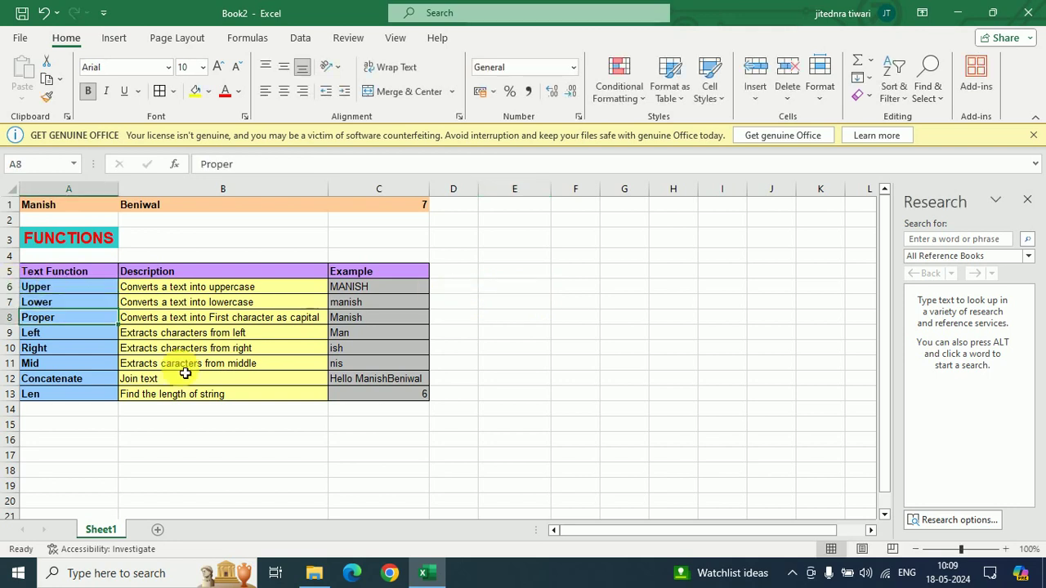
{"action": "key", "text": "Down"}
{"action": "key", "text": "Down"}
{"action": "key", "text": "Down"}
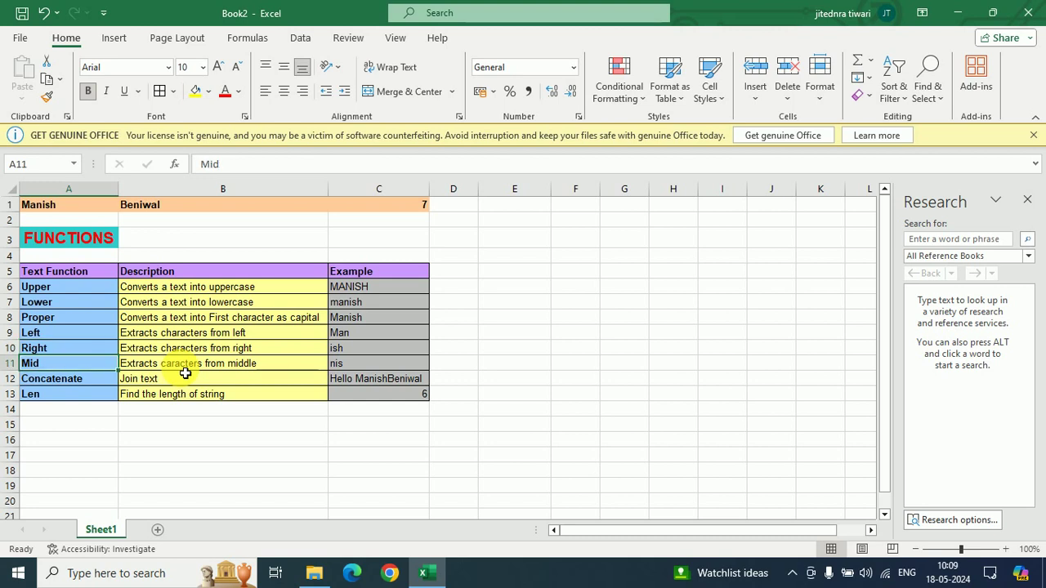
{"action": "key", "text": "Right"}
{"action": "key", "text": "Right"}
{"action": "key", "text": "Right"}
{"action": "key", "text": "Right"}
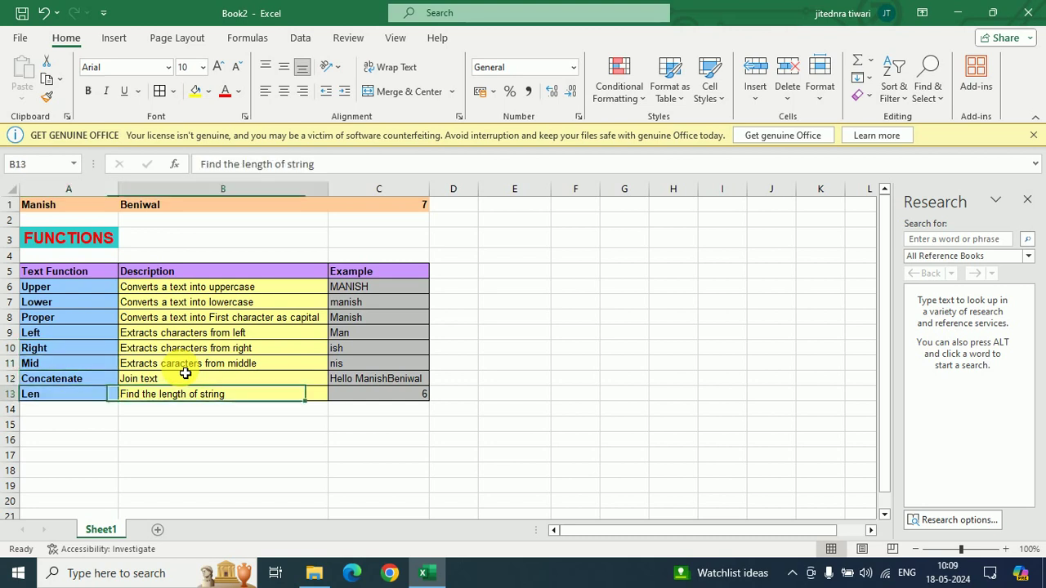
{"action": "key", "text": "Up"}
{"action": "key", "text": "Up"}
{"action": "key", "text": "Up"}
{"action": "key", "text": "Up"}
{"action": "key", "text": "Up"}
{"action": "key", "text": "Up"}
{"action": "key", "text": "Up"}
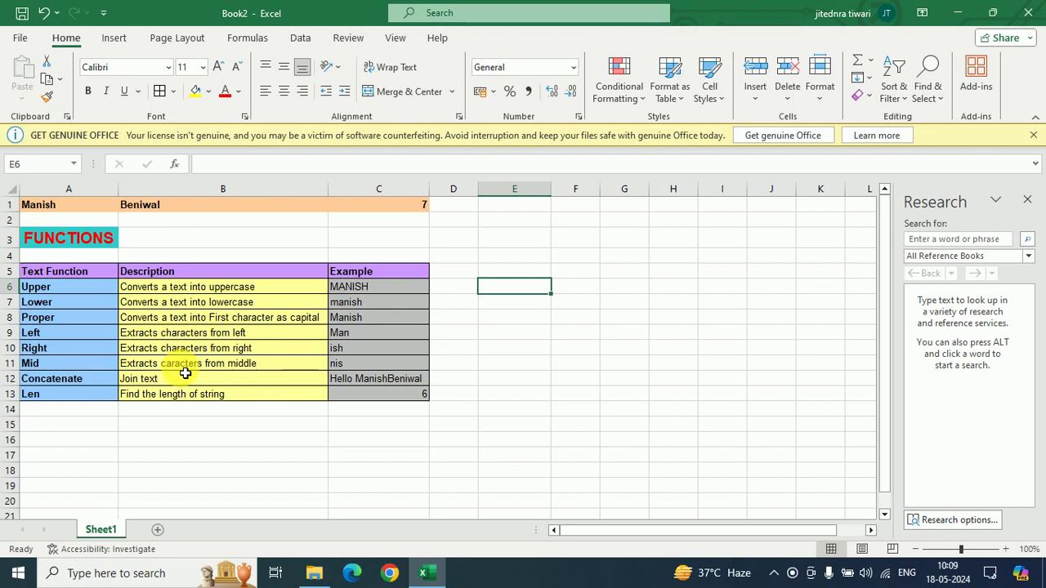
Enter the sample text "hello world" in cell E4.
{"action": "type", "text": "="}
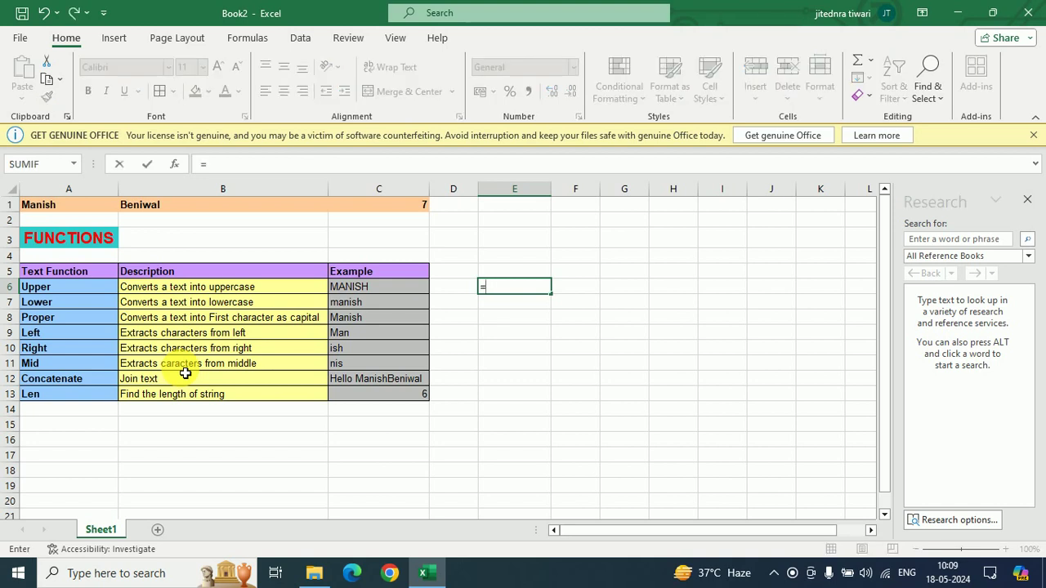
{"action": "key", "text": "Escape"}
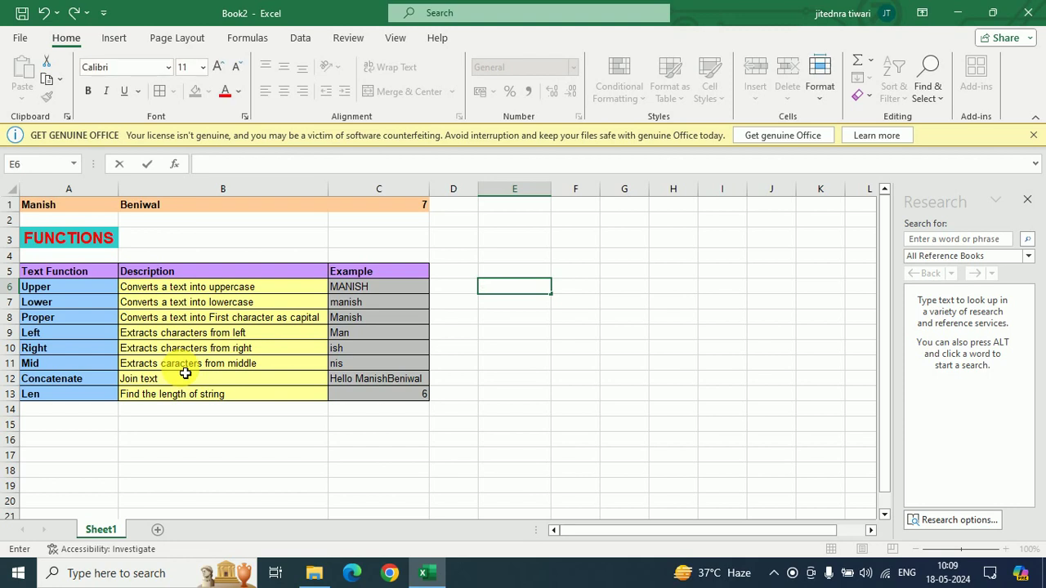
{"action": "key", "text": "Up"}
{"action": "key", "text": "Up"}
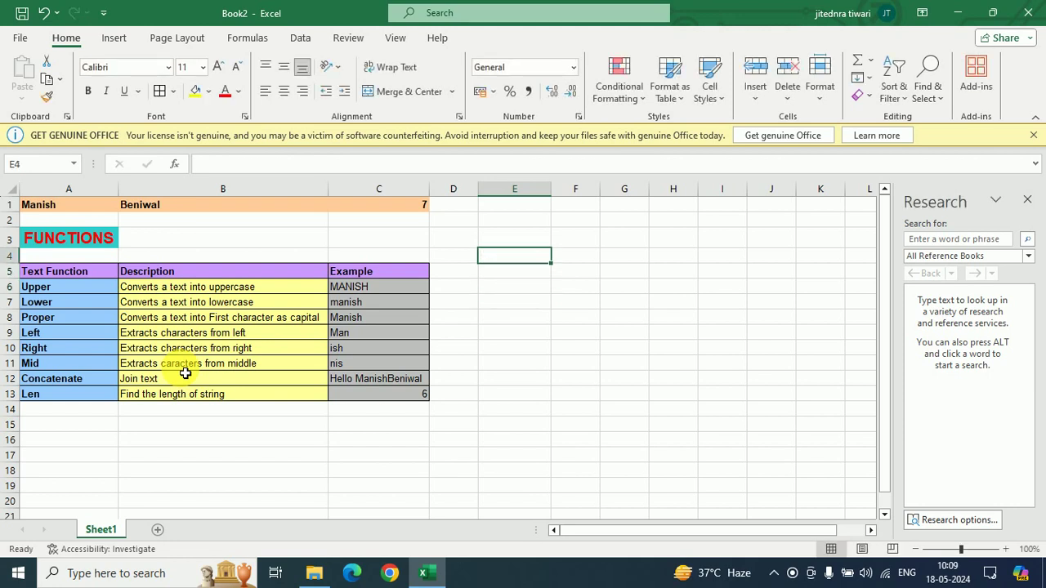
{"action": "type", "text": "hell"}
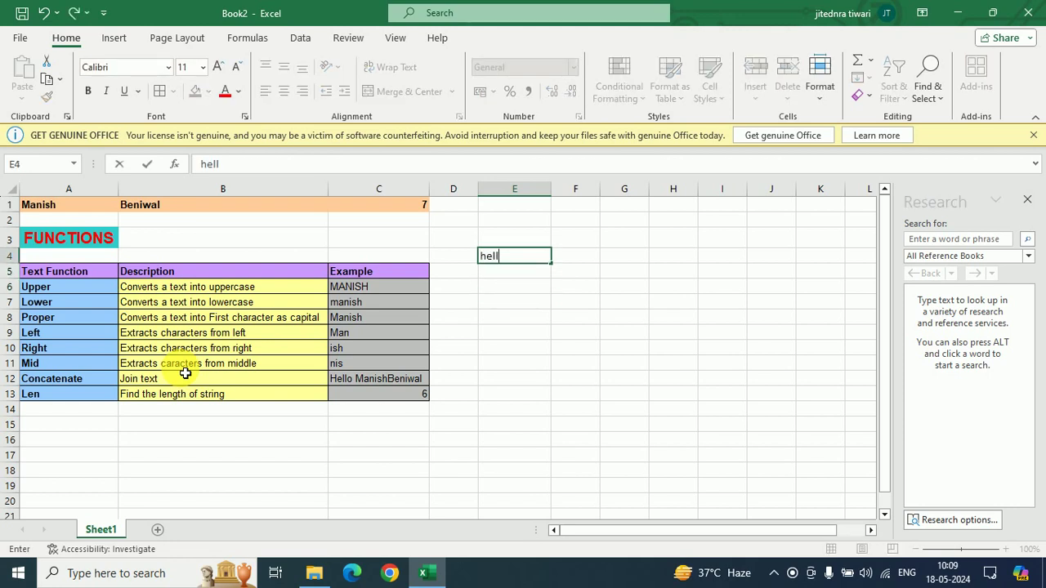
{"action": "type", "text": "o world"}
{"action": "key", "text": "Tab"}
{"action": "key", "text": "Left"}
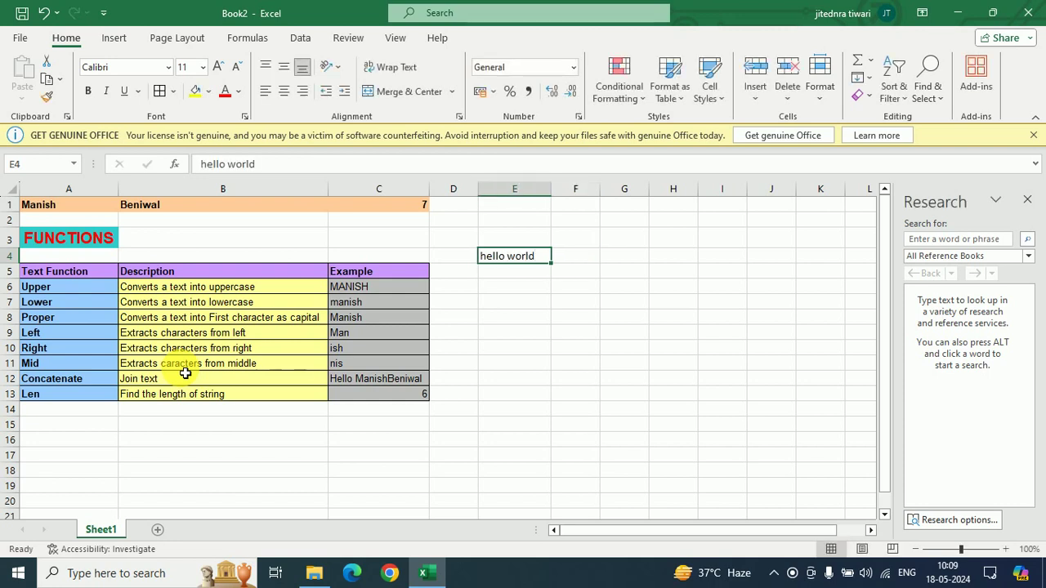
Enter the formula =UPPER(E4) in cell E6 to convert the sample text to uppercase.
{"action": "key", "text": "Down"}
{"action": "key", "text": "Down"}
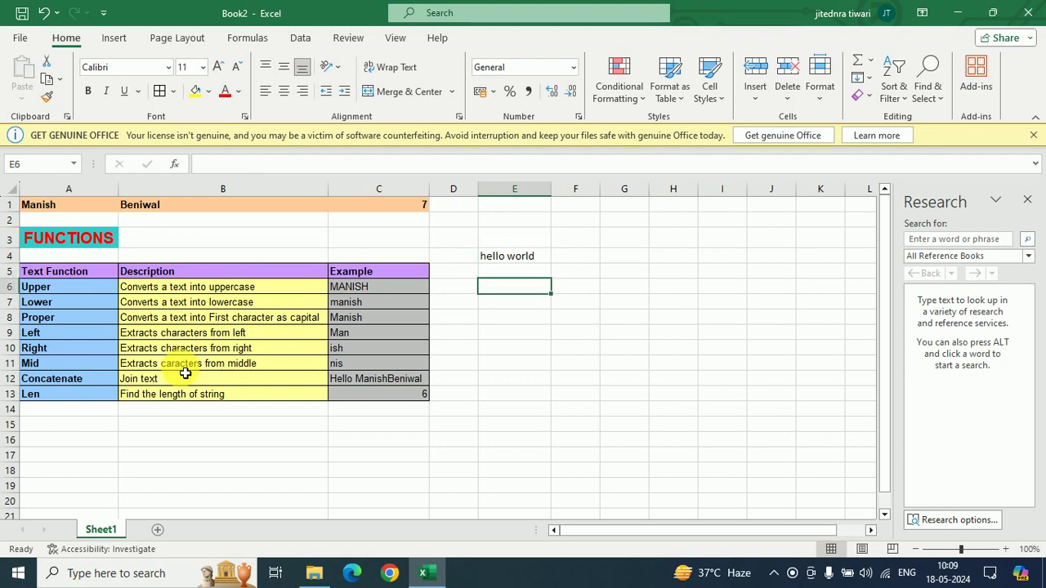
{"action": "key", "text": "Up"}
{"action": "key", "text": "Up"}
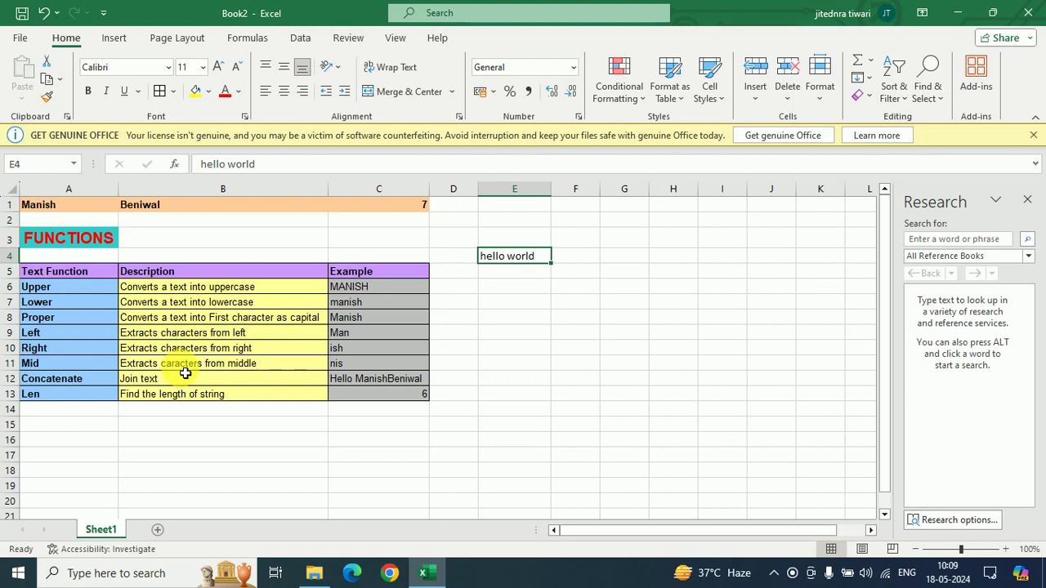
{"action": "key", "text": "Down"}
{"action": "key", "text": "Down"}
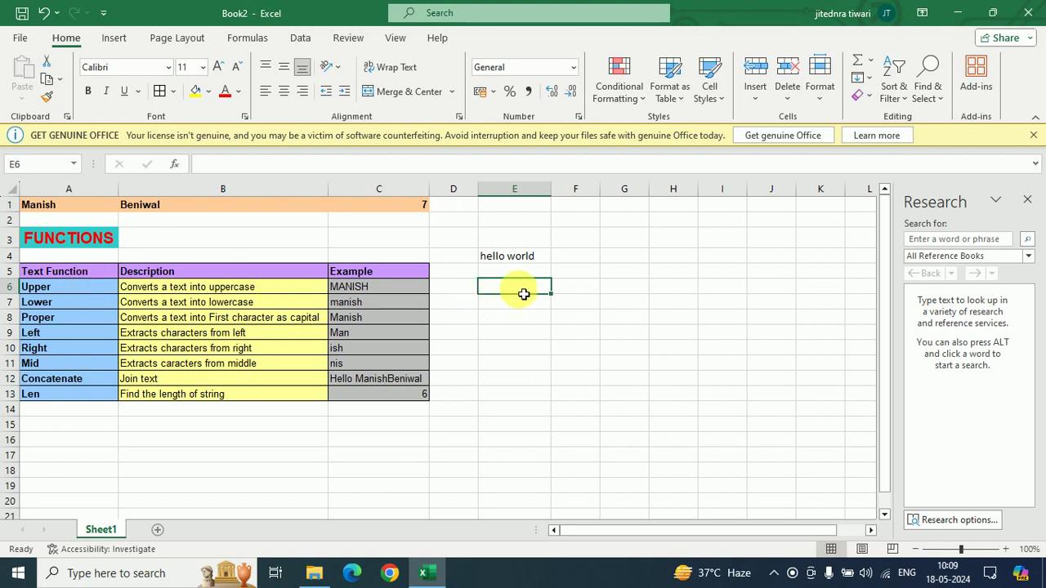
{"action": "type", "text": "="}
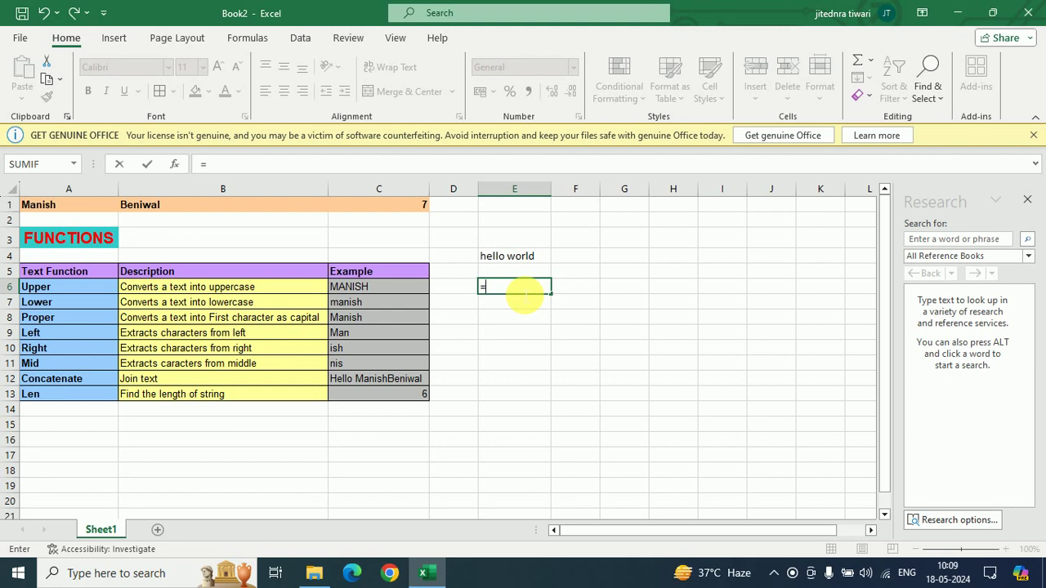
{"action": "type", "text": "upper"}
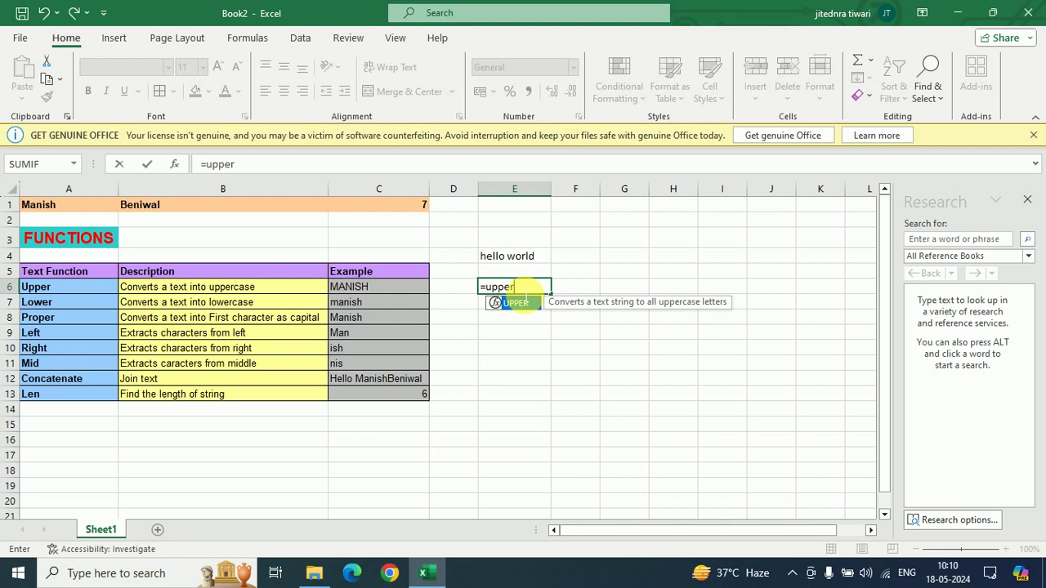
{"action": "double_click", "coordinate": [518, 303]}
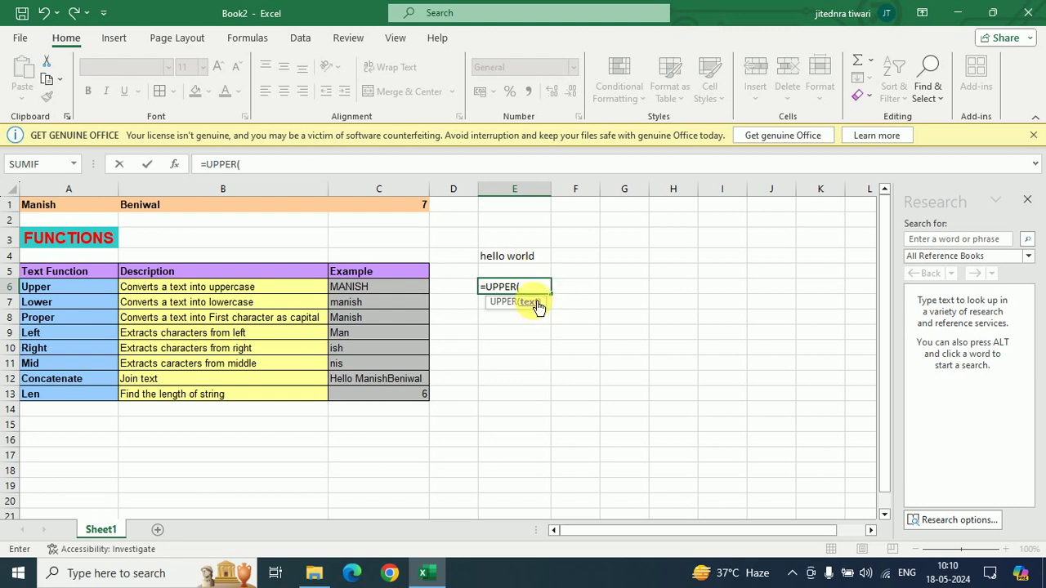
{"action": "left_click", "coordinate": [535, 263]}
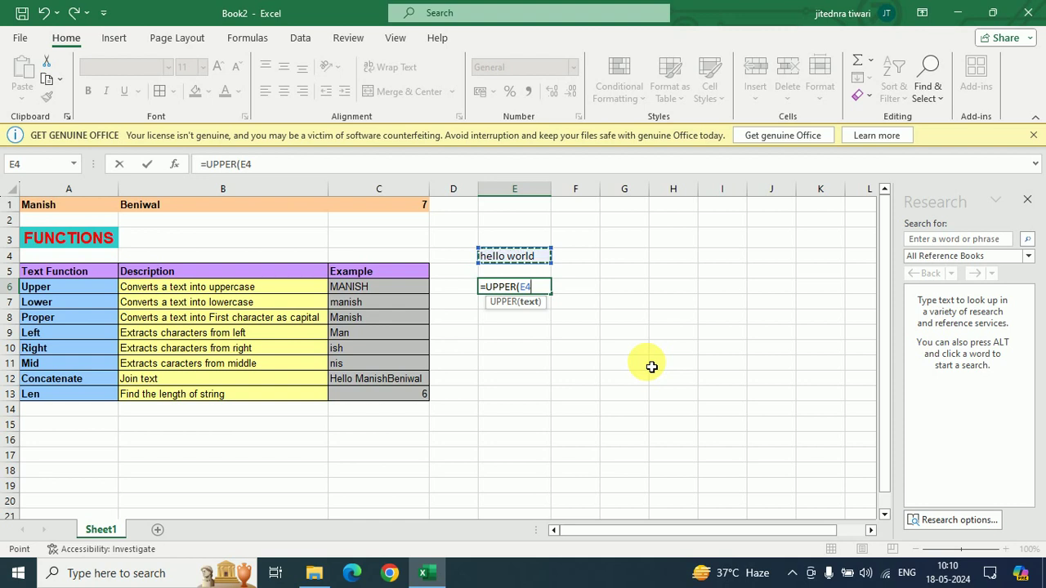
{"action": "type", "text": ")"}
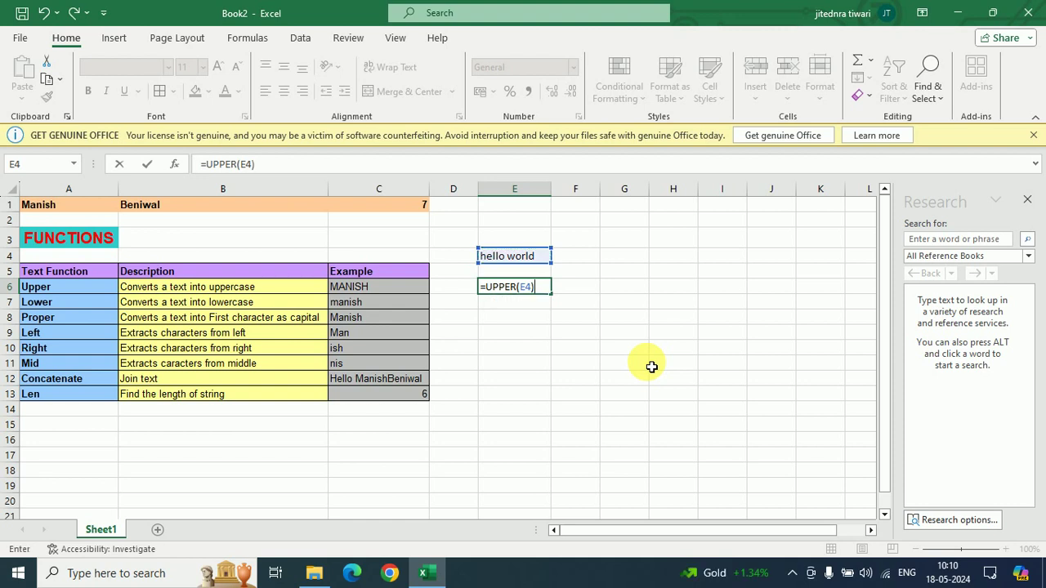
{"action": "key", "text": "Return"}
{"action": "key", "text": "Up"}
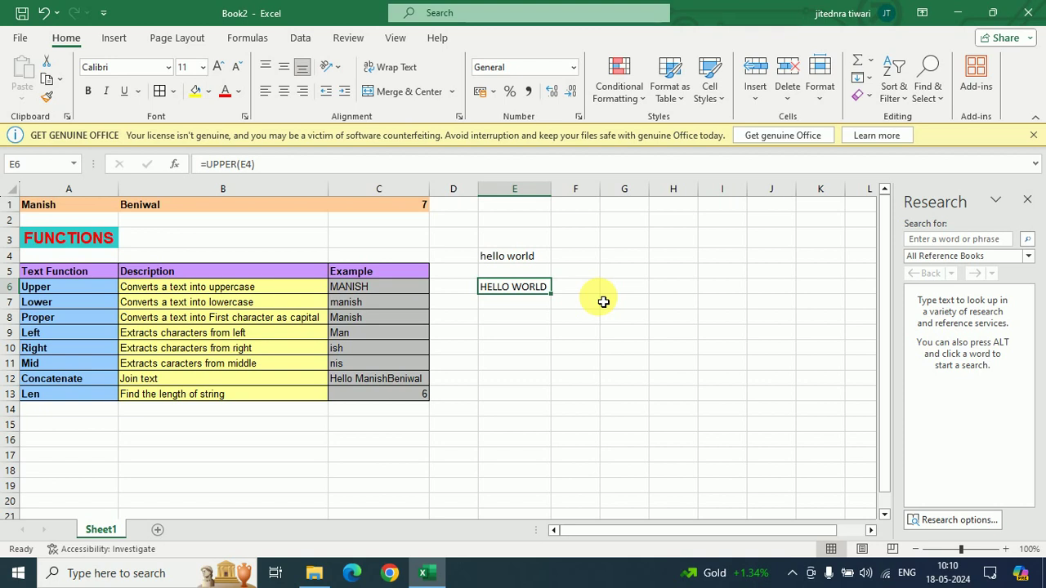
Compare the UPPER formula cell E6 with the source text in E4.
{"action": "key", "text": "Down"}
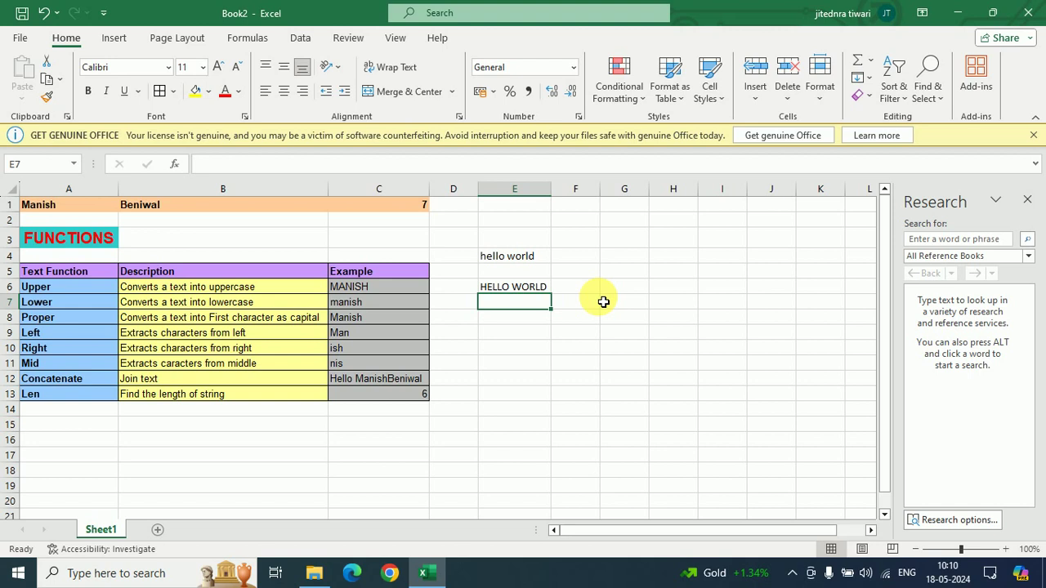
{"action": "key", "text": "Up"}
{"action": "key", "text": "Up"}
{"action": "key", "text": "Up"}
{"action": "key", "text": "Down"}
{"action": "key", "text": "Down"}
{"action": "key", "text": "Down"}
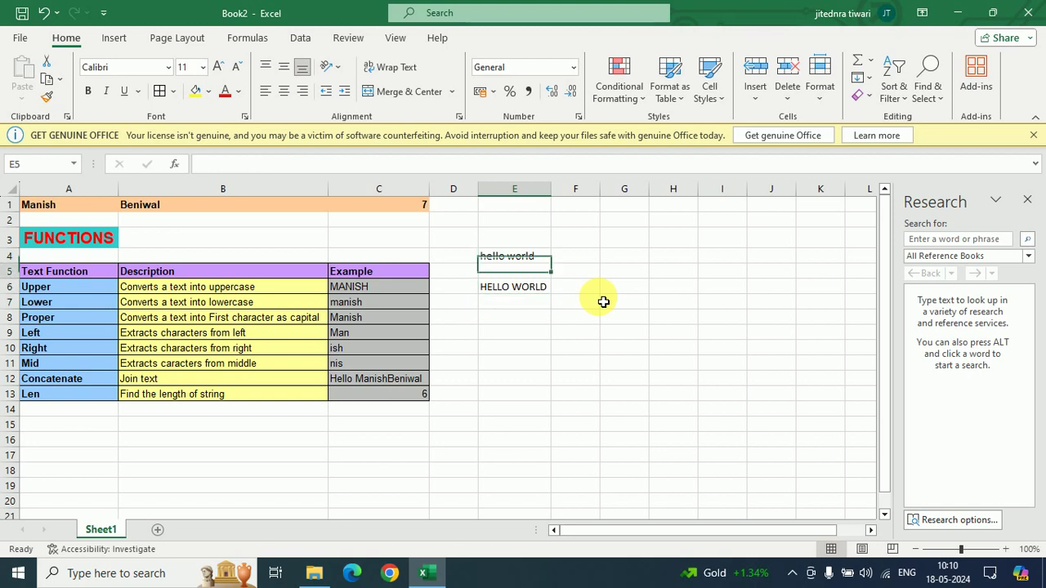
{"action": "key", "text": "Up"}
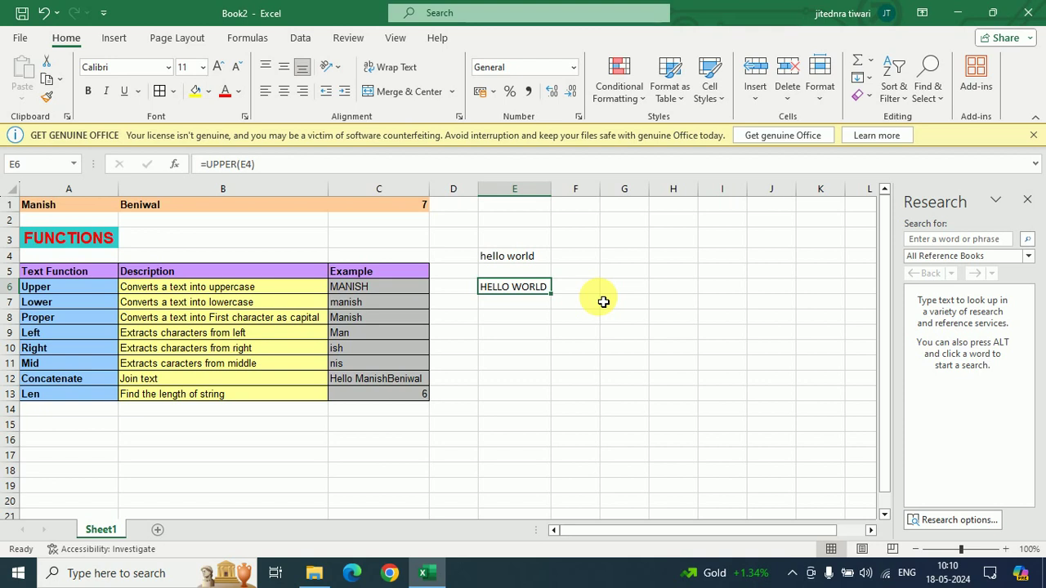
Enter the formula =LOWER(E6) in cell E7 to convert the uppercase text to lowercase.
{"action": "left_click", "coordinate": [545, 306]}
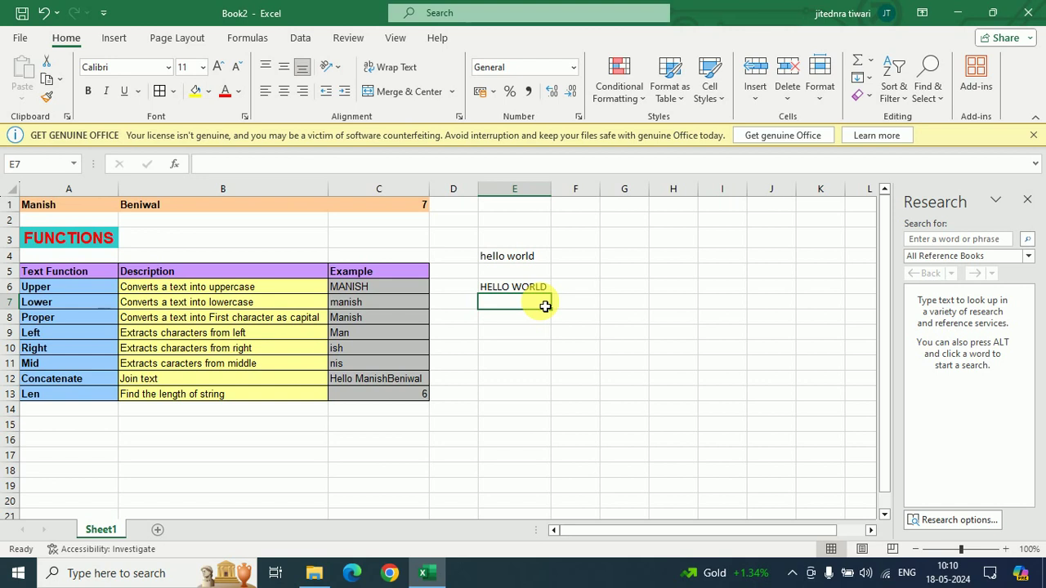
{"action": "type", "text": "="}
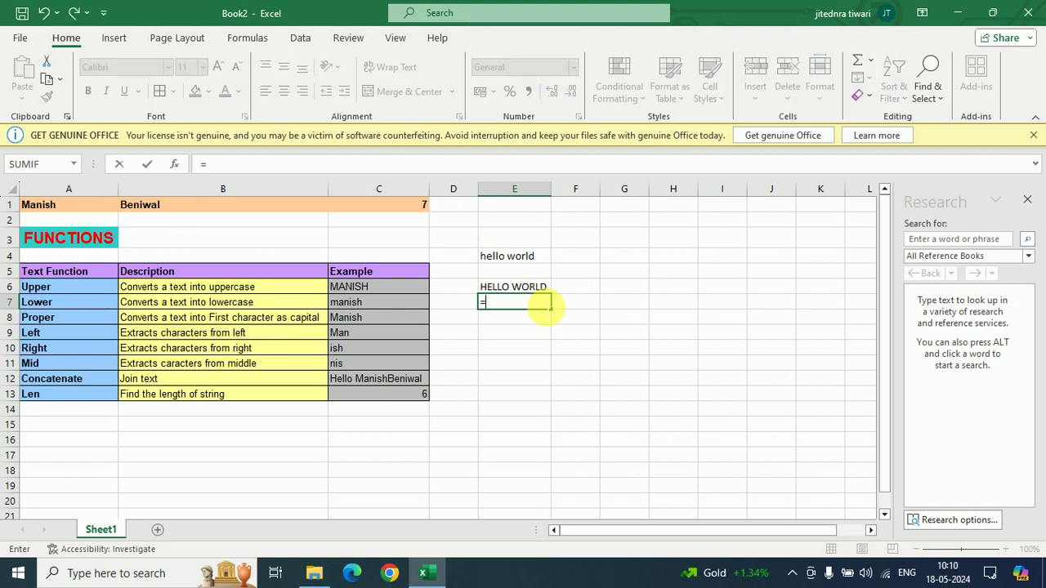
{"action": "type", "text": "l"}
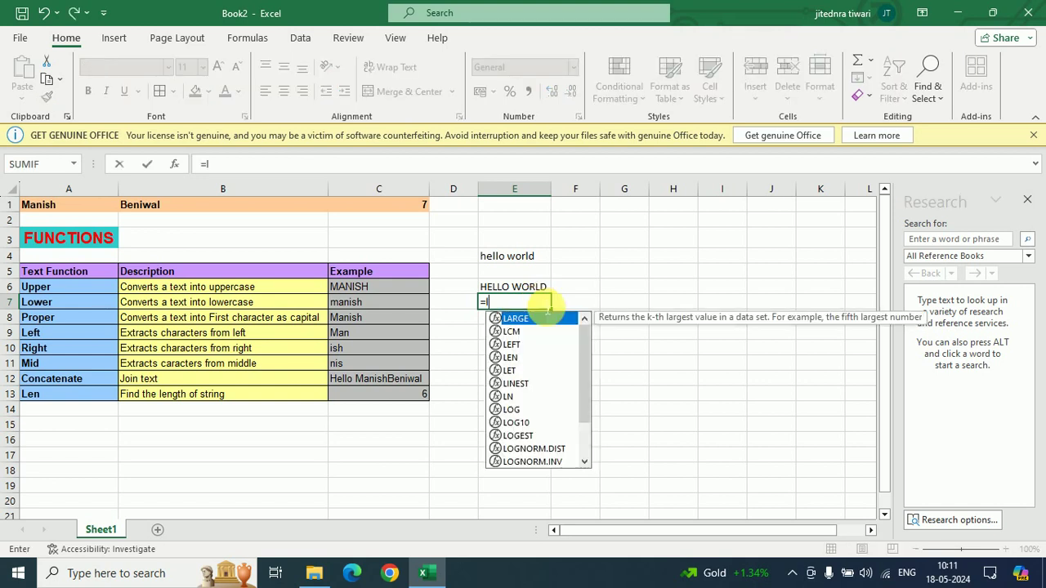
{"action": "type", "text": "ow"}
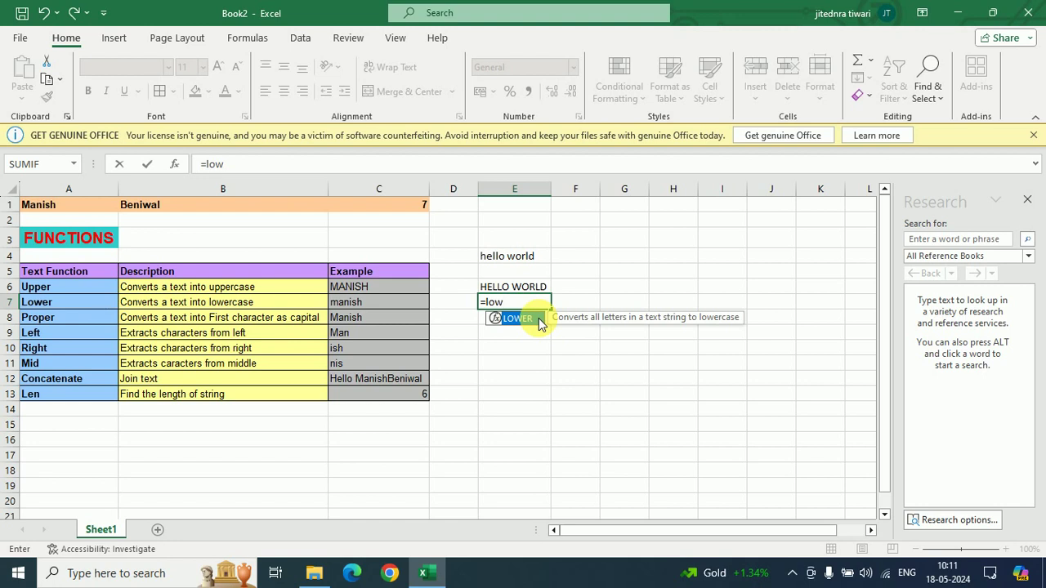
{"action": "double_click", "coordinate": [539, 321]}
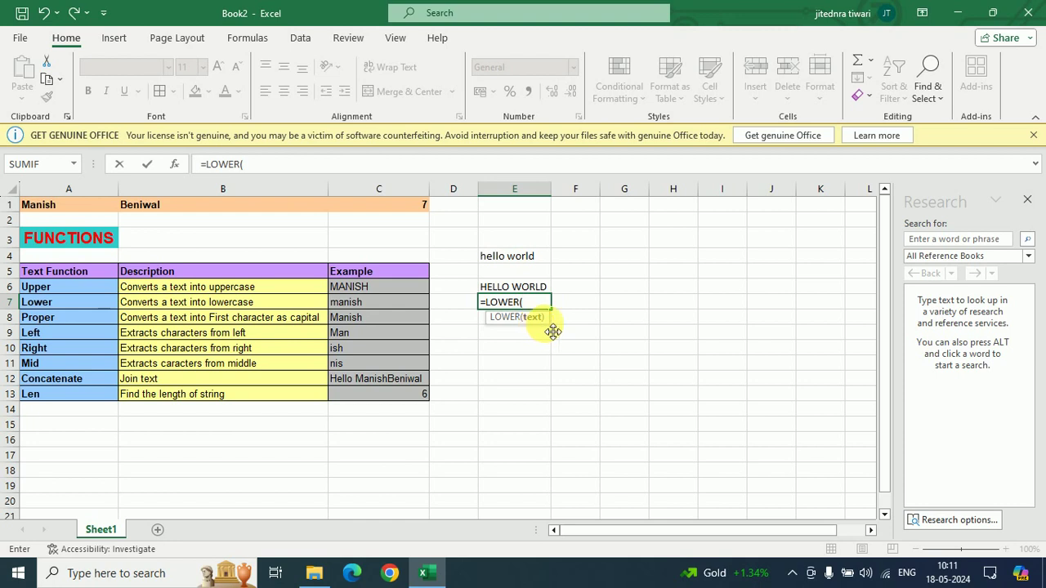
{"action": "left_click", "coordinate": [546, 291]}
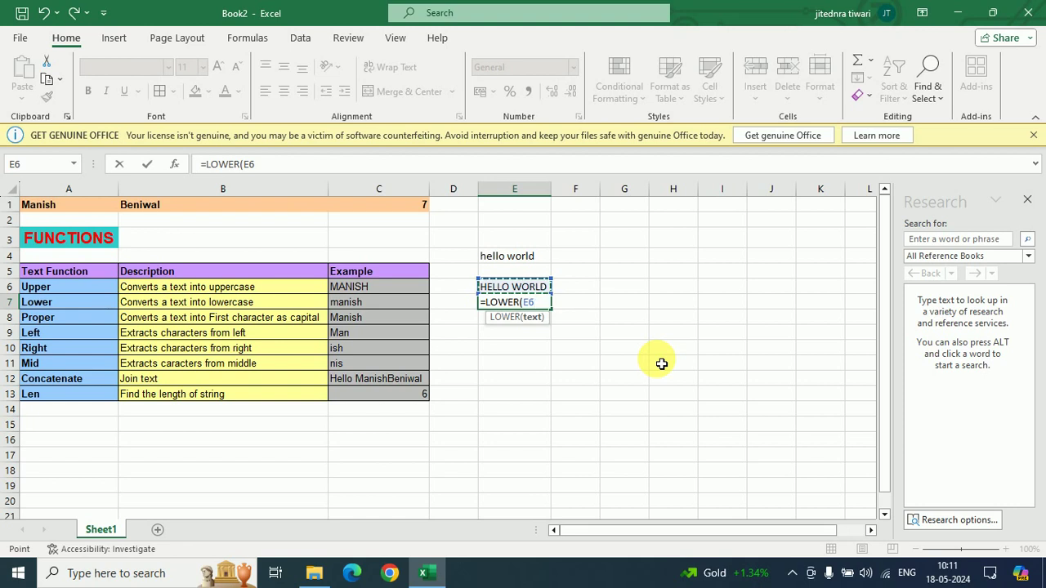
{"action": "type", "text": ")"}
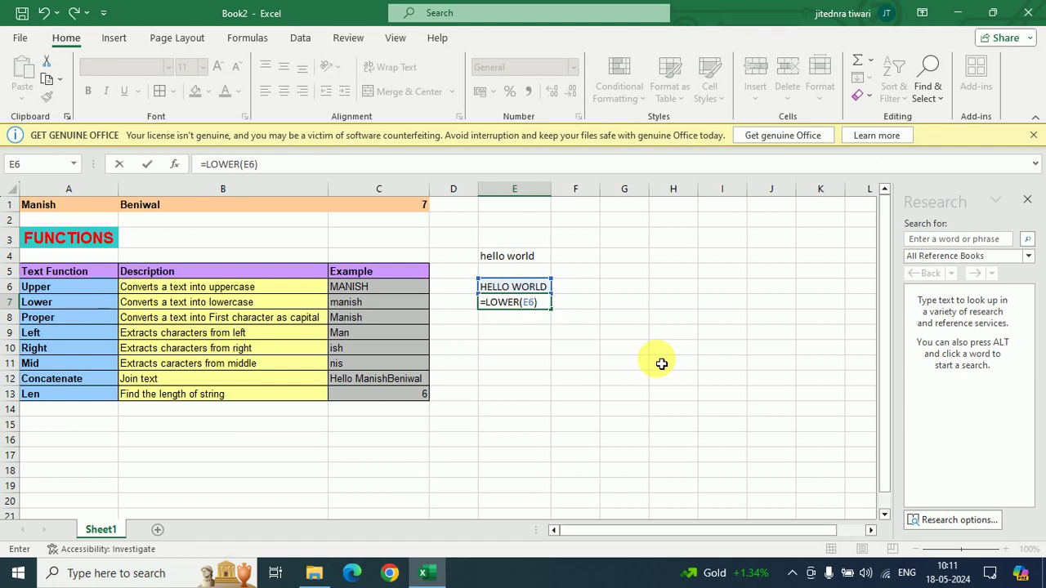
{"action": "key", "text": "Return"}
{"action": "key", "text": "Up"}
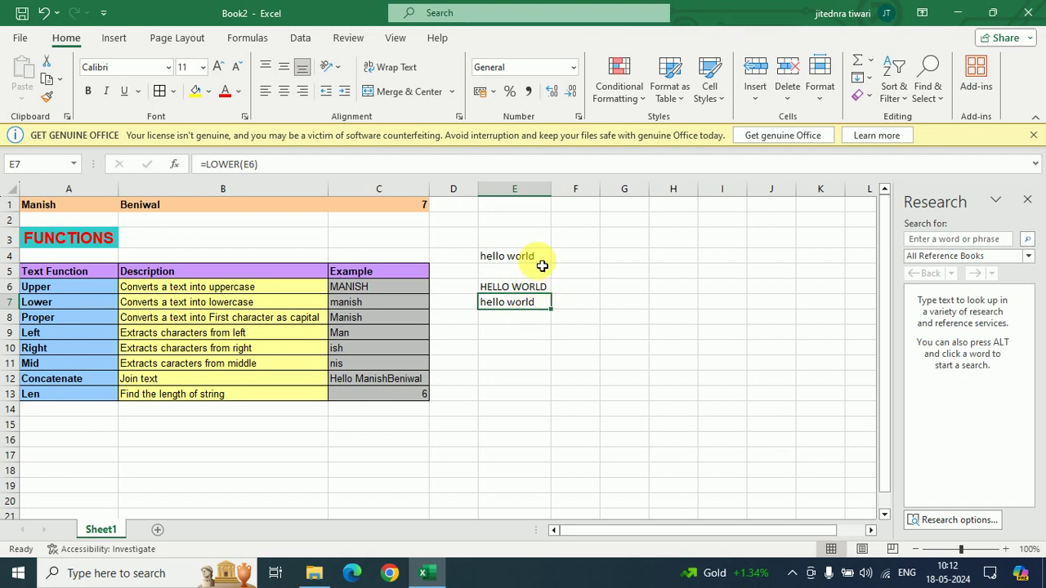
Enter the formula =PROPER(E7) in cell E8 to capitalize the first letter of each word.
{"action": "left_click", "coordinate": [518, 331]}
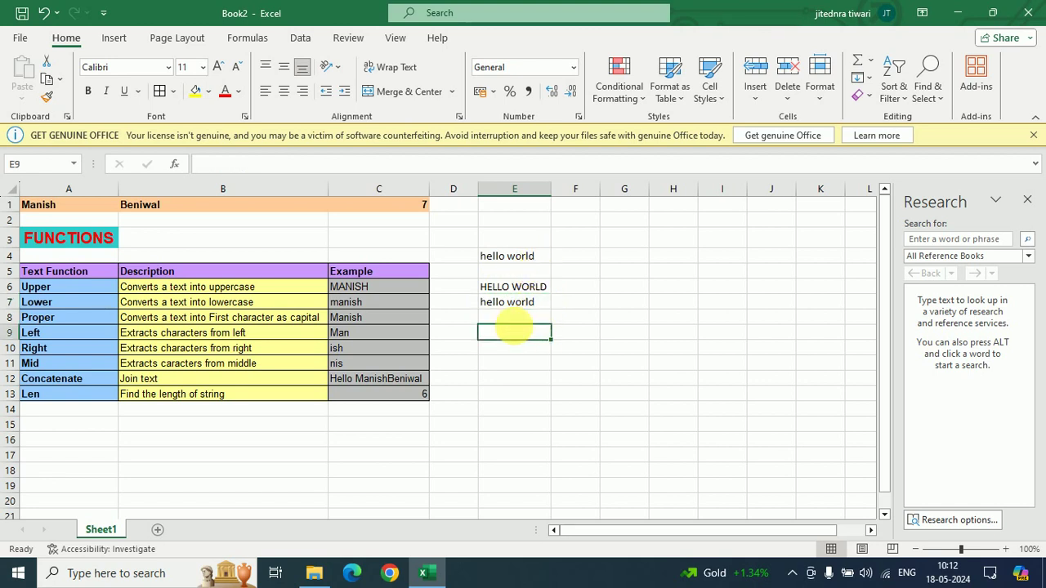
{"action": "key", "text": "Up"}
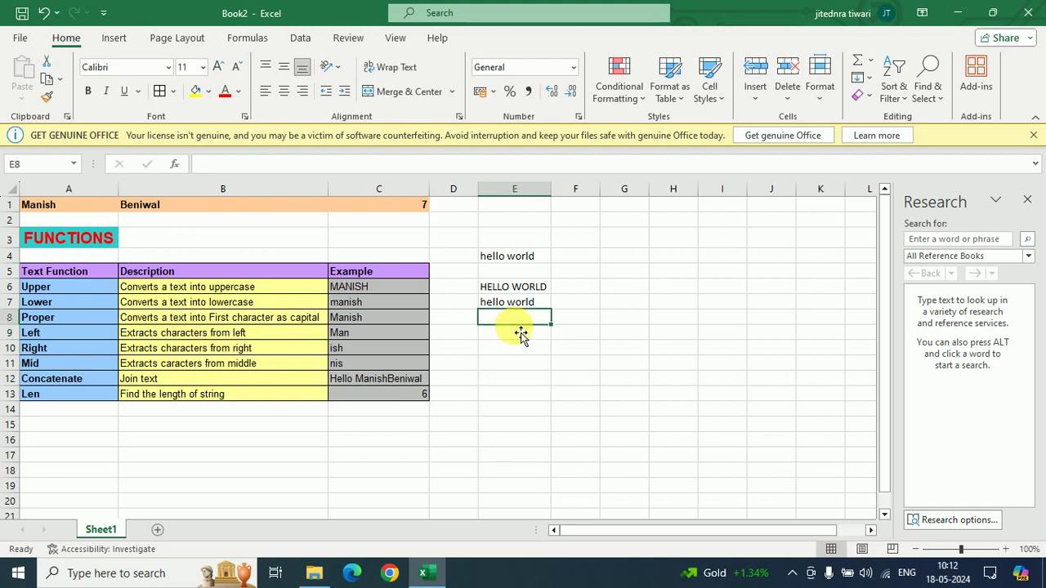
{"action": "key", "text": "Up"}
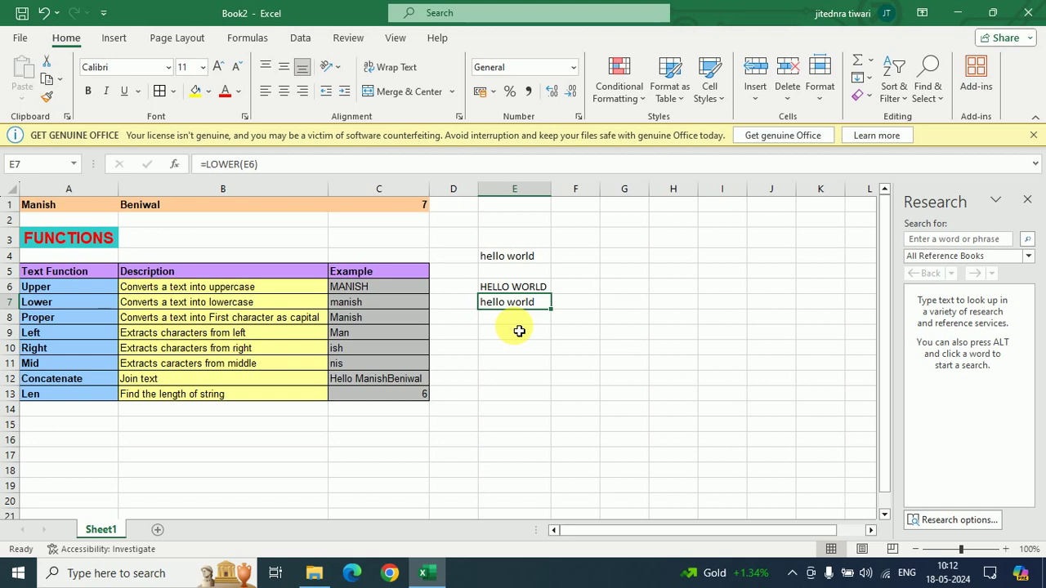
{"action": "key", "text": "Return"}
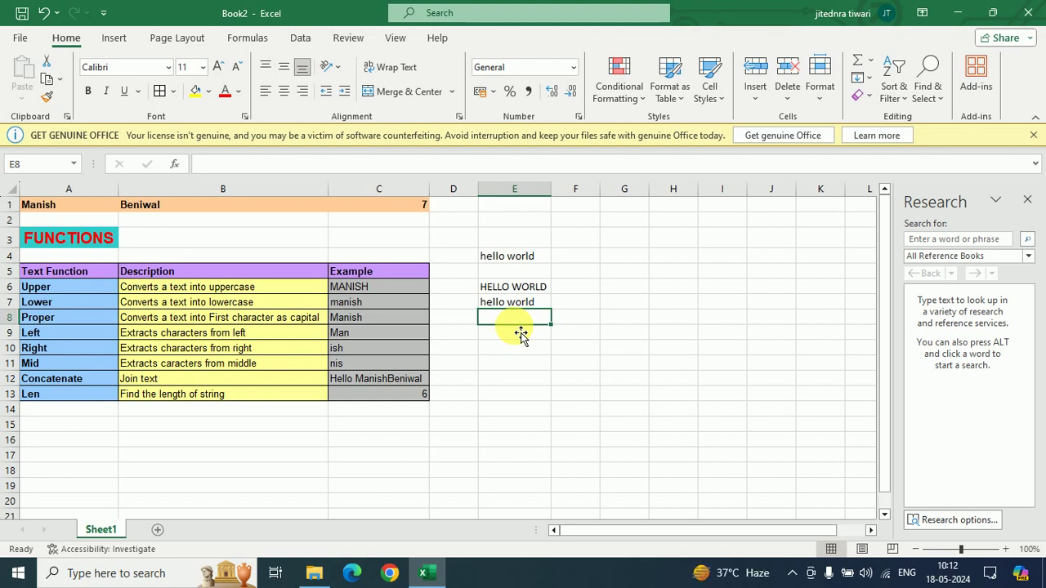
{"action": "type", "text": "="}
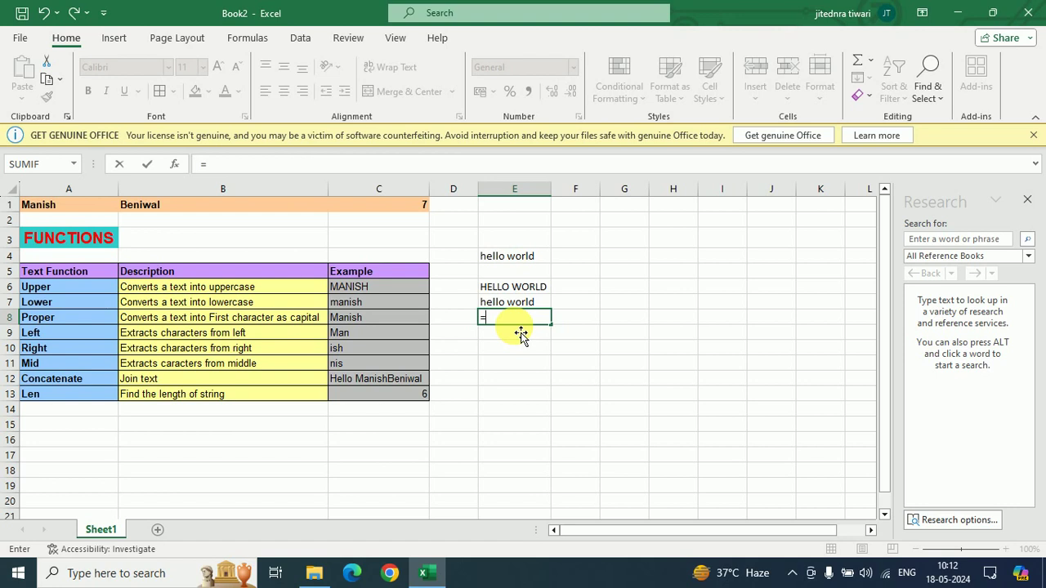
{"action": "type", "text": "pro"}
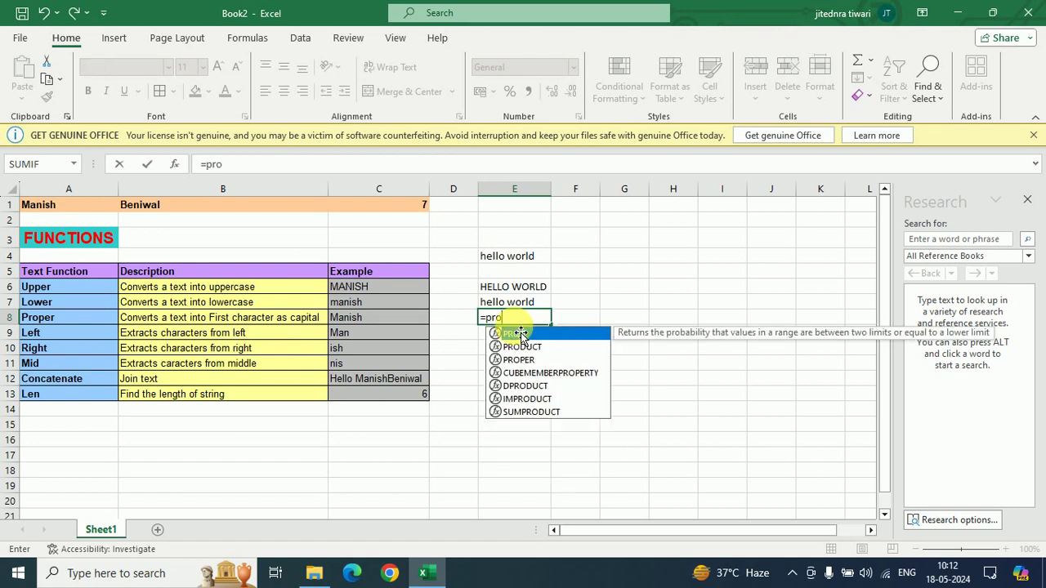
{"action": "type", "text": "p"}
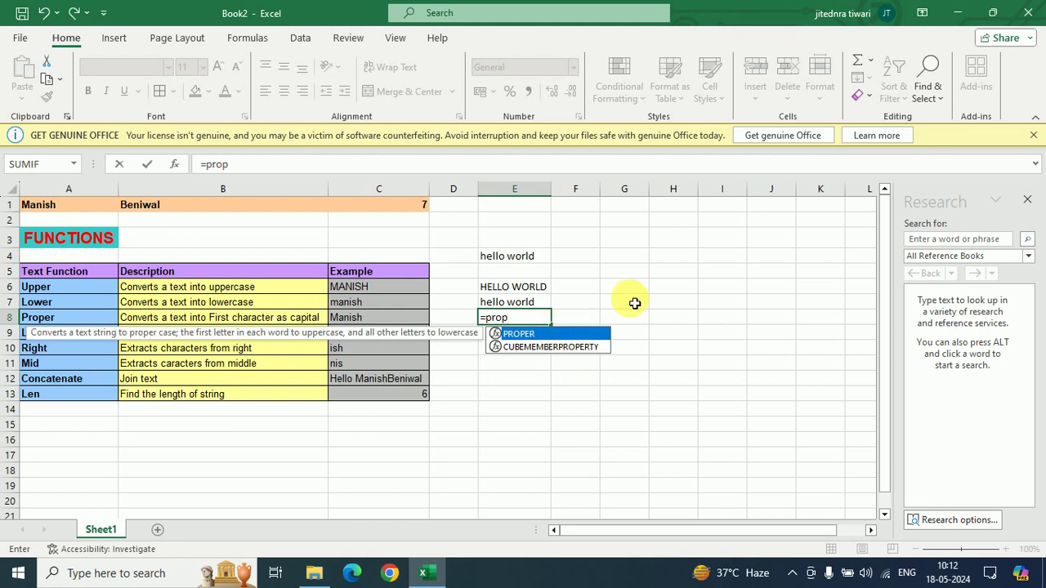
{"action": "key", "text": "Tab"}
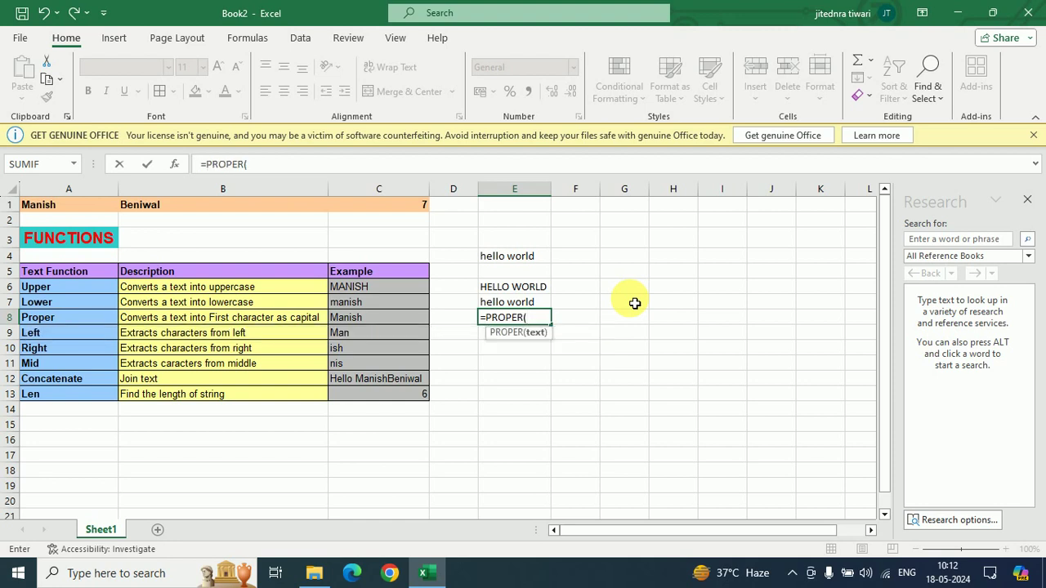
{"action": "left_click", "coordinate": [535, 305]}
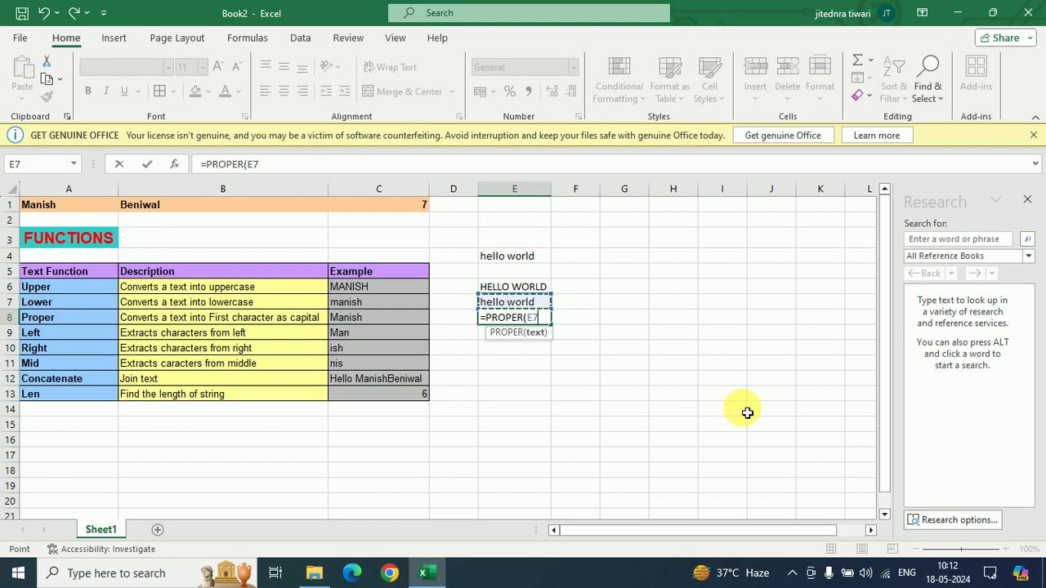
{"action": "type", "text": ")"}
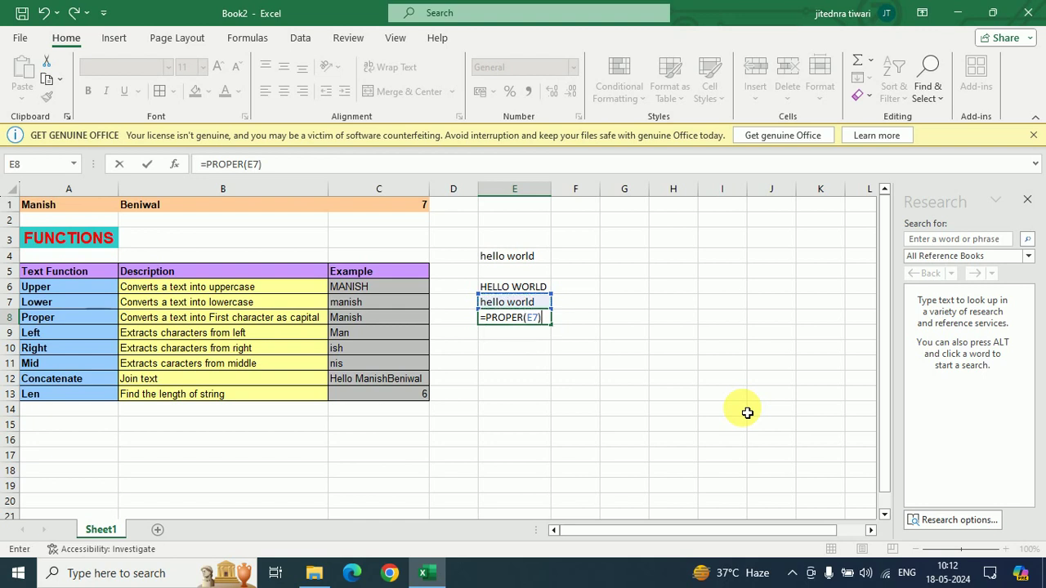
{"action": "key", "text": "Return"}
{"action": "key", "text": "Up"}
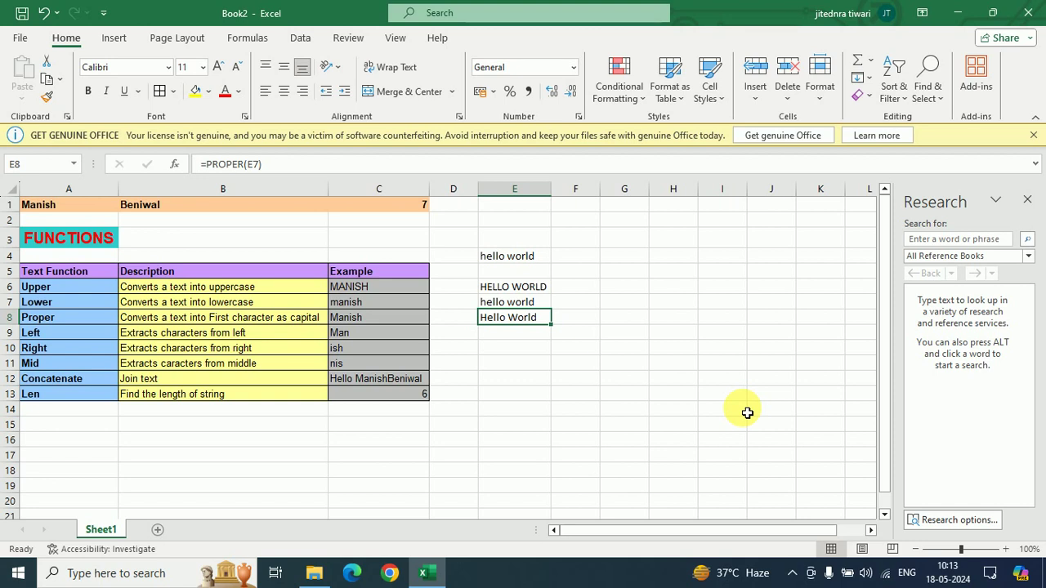
Enter the formula =LEFT(E8,5) in cell E9 to extract the first five characters of the proper-case text.
{"action": "key", "text": "Down"}
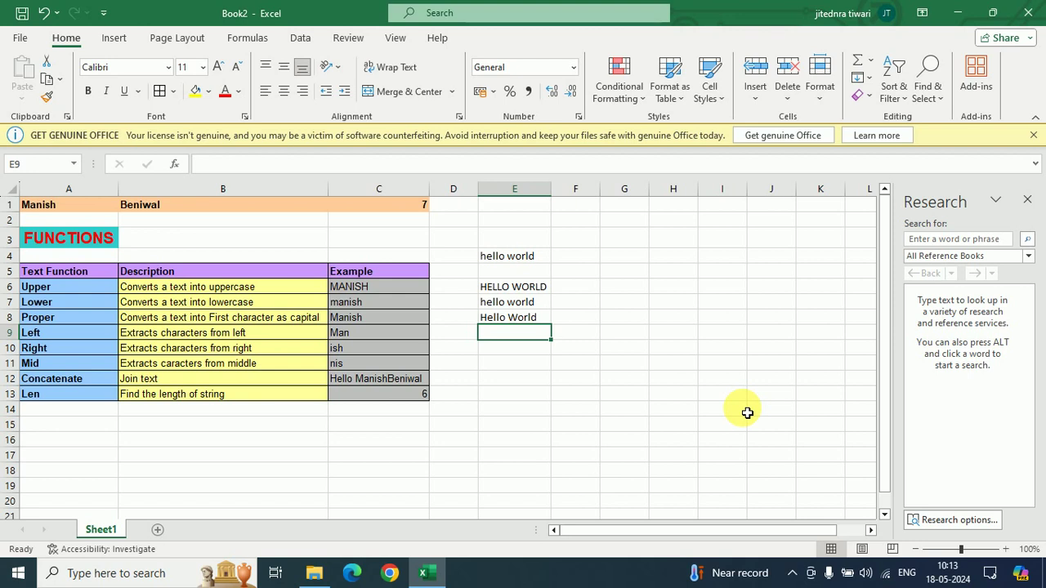
{"action": "type", "text": "="}
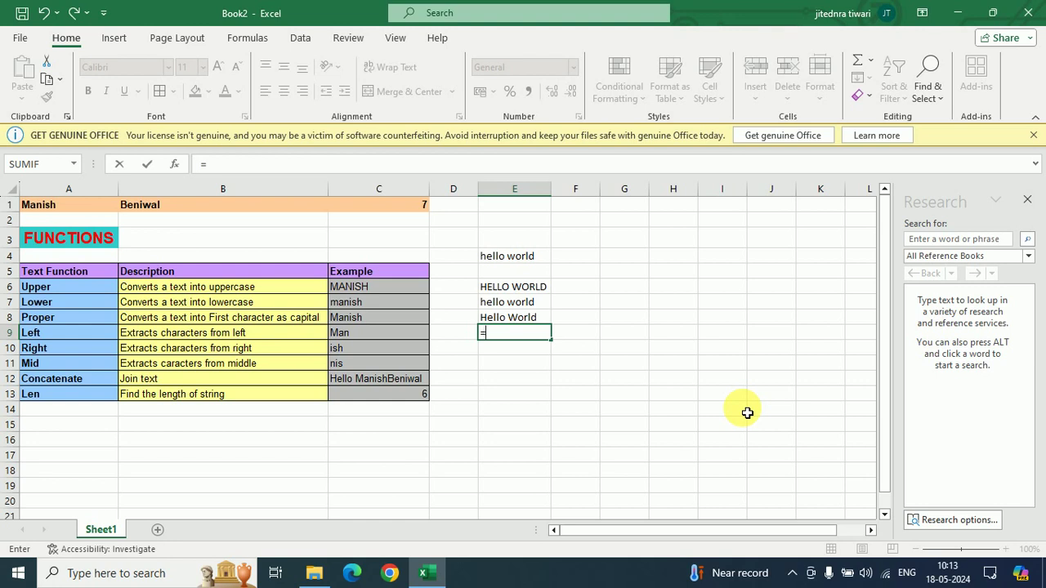
{"action": "type", "text": "lef"}
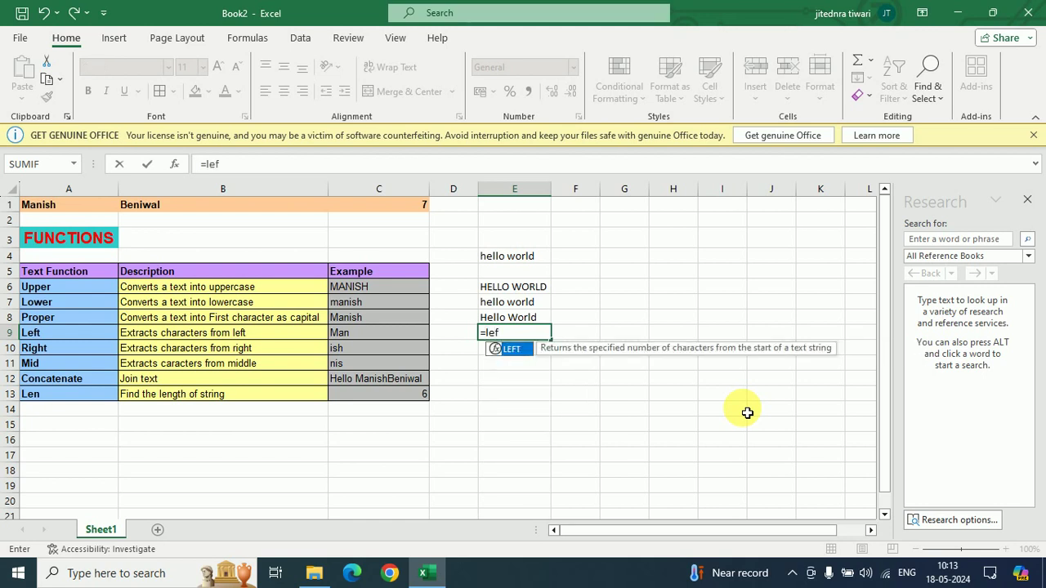
{"action": "key", "text": "Tab"}
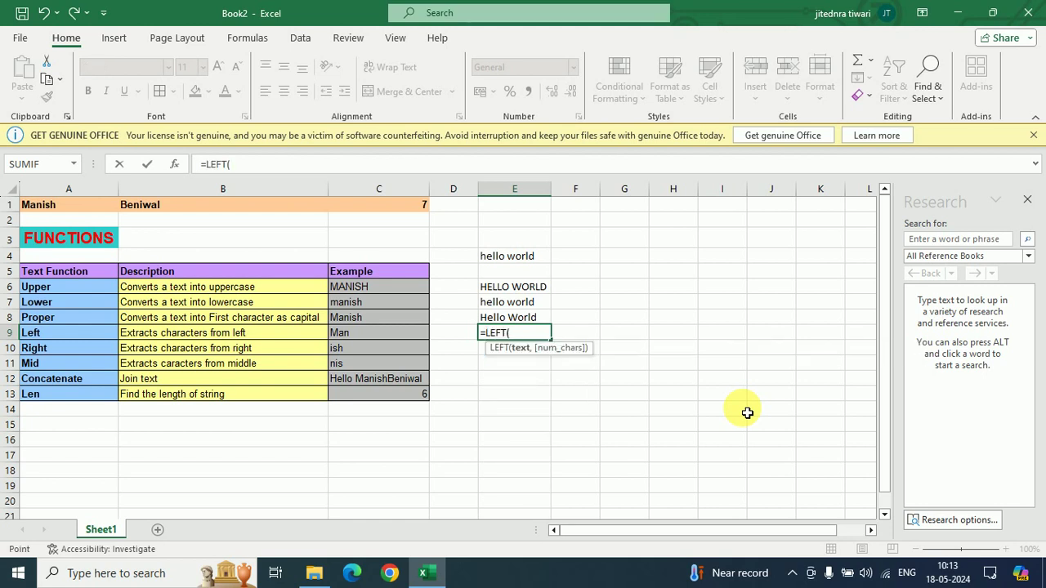
{"action": "key", "text": "Up"}
{"action": "type", "text": ","}
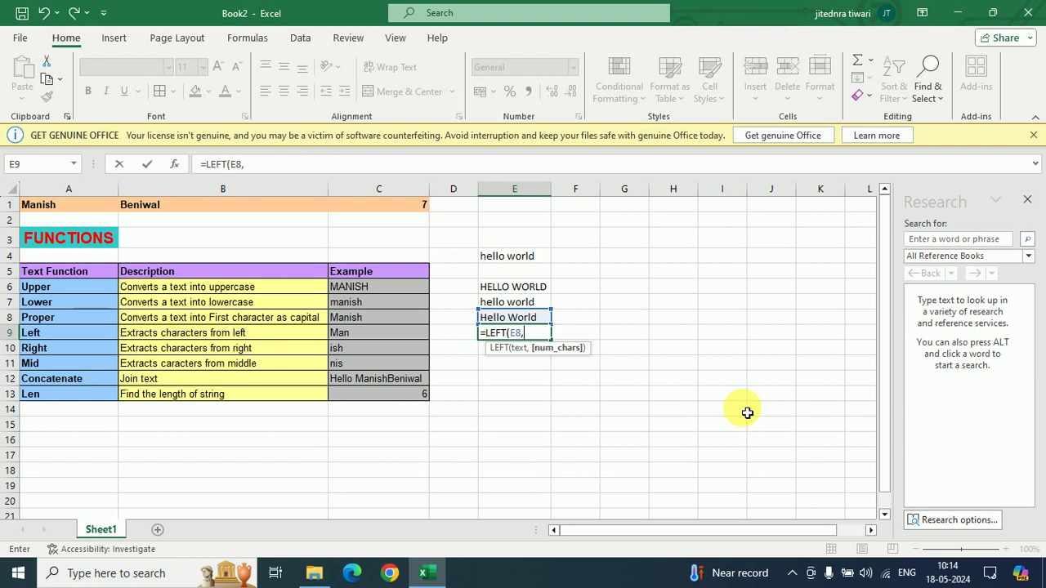
{"action": "type", "text": "5)"}
{"action": "key", "text": "Return"}
{"action": "key", "text": "Up"}
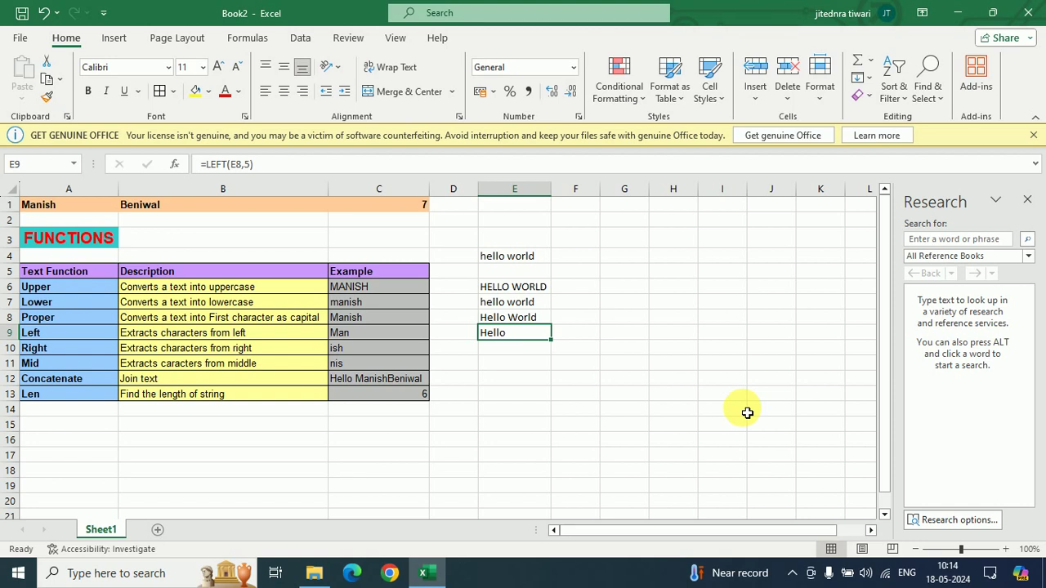
Enter the formula =RIGHT(E8,6) in cell E10 to extract the last six characters of the proper-case text.
{"action": "key", "text": "Down"}
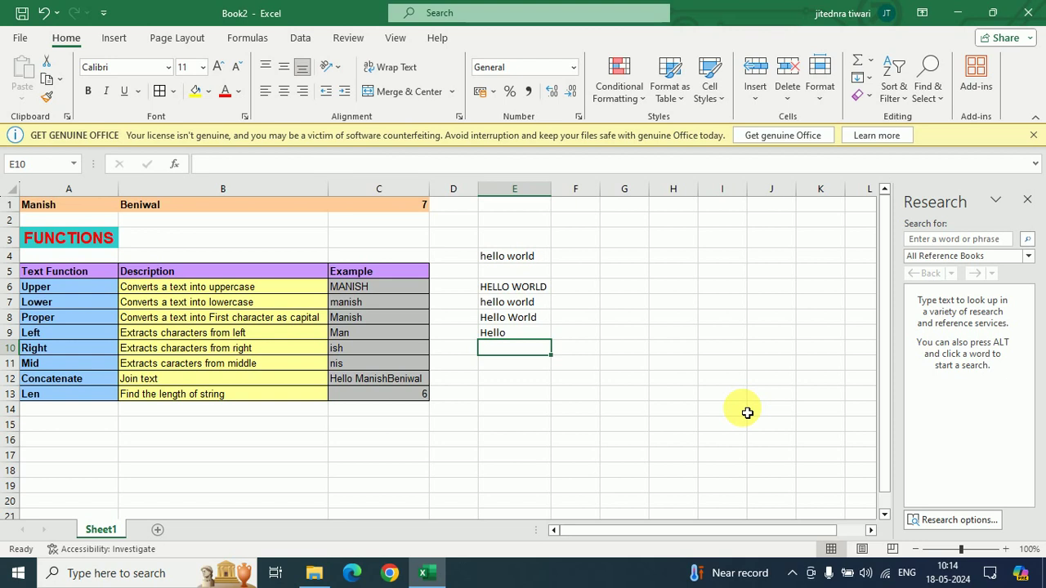
{"action": "type", "text": "=ri"}
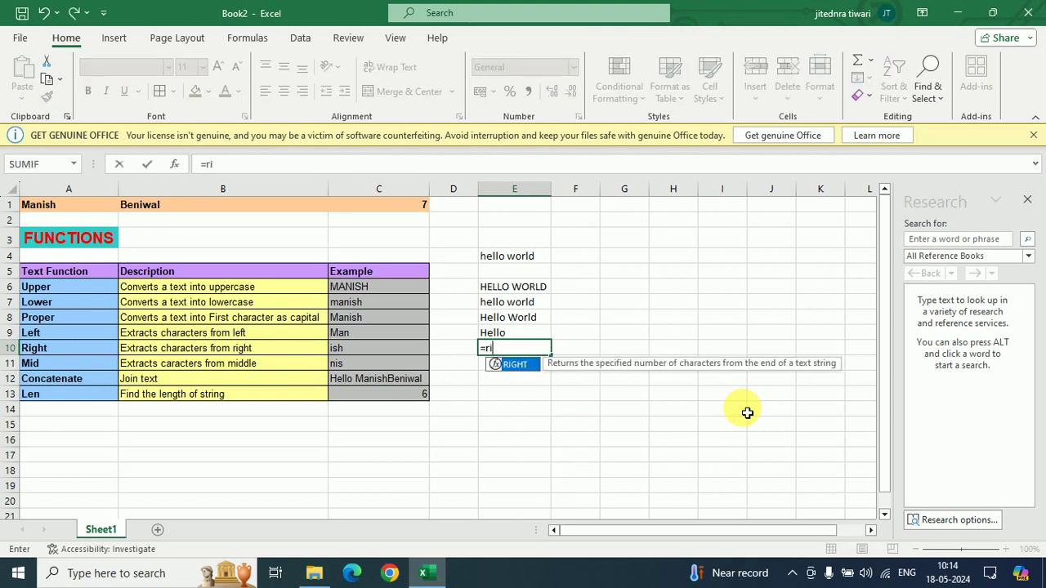
{"action": "key", "text": "Tab"}
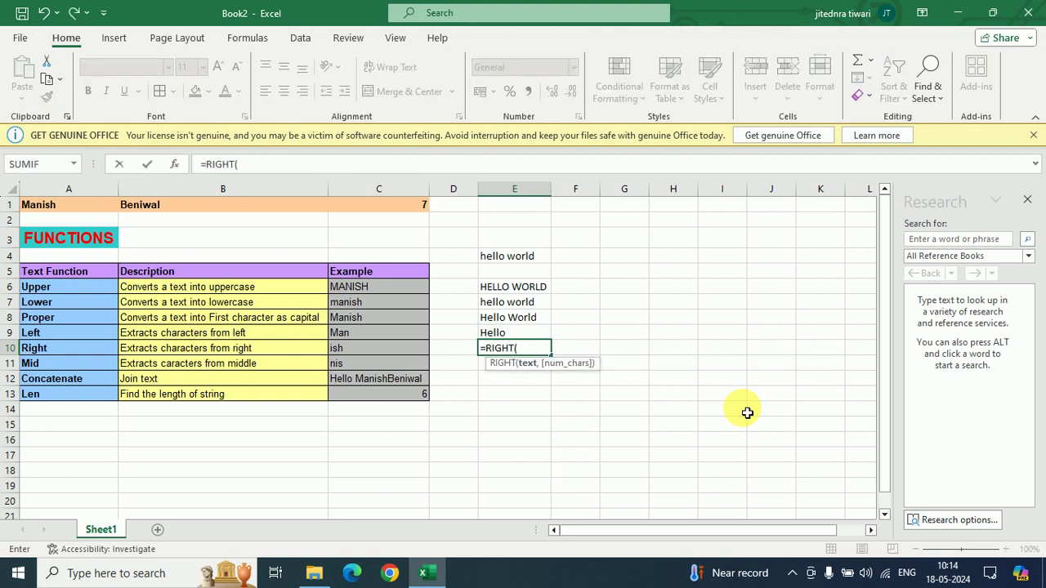
{"action": "key", "text": "Up"}
{"action": "key", "text": "Up"}
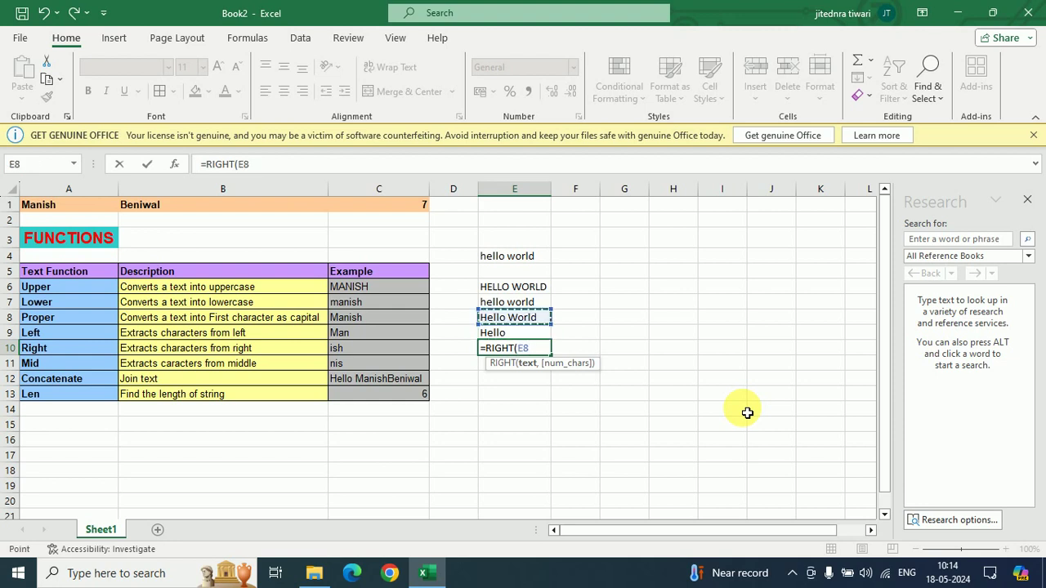
{"action": "type", "text": ","}
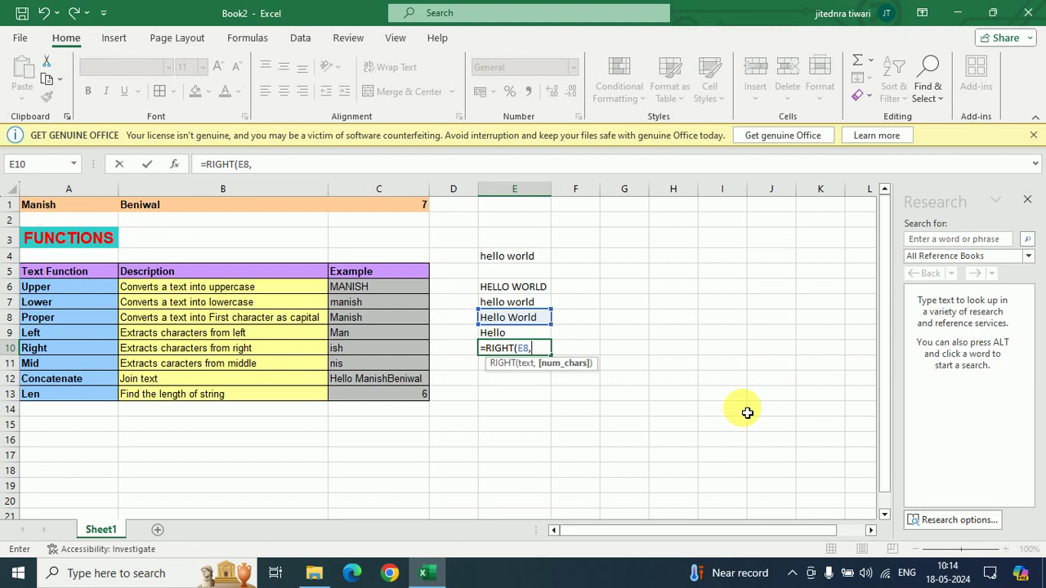
{"action": "type", "text": "6)"}
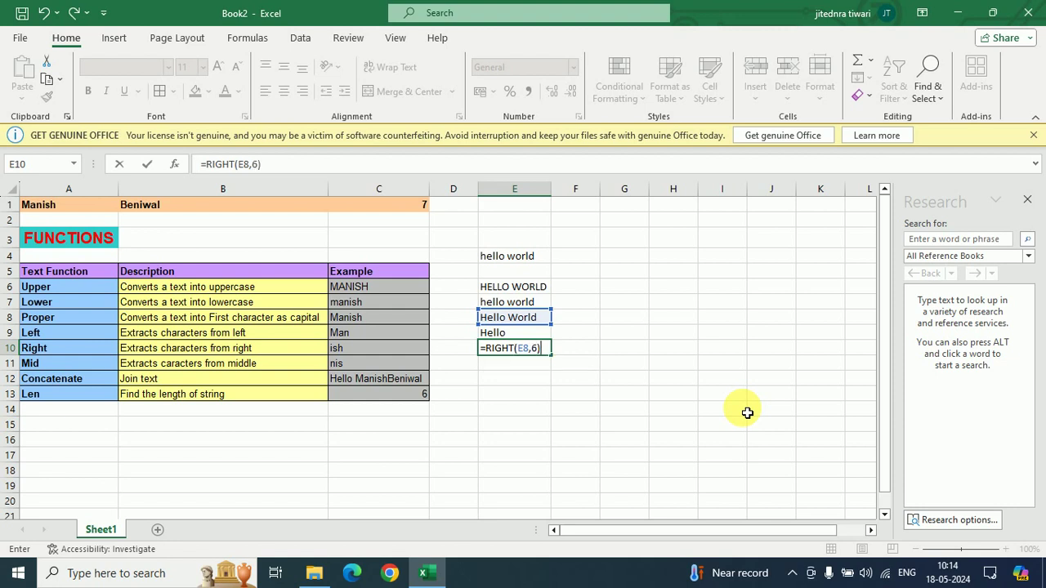
{"action": "key", "text": "Return"}
{"action": "key", "text": "Up"}
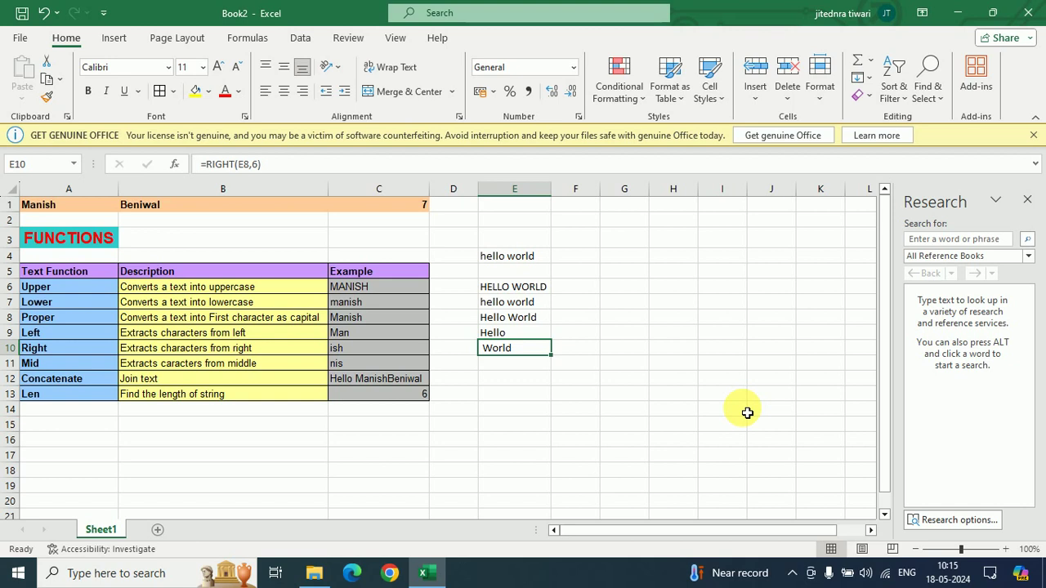
Compare the LEFT and RIGHT formula cells E9 and E10 with their source text in E8.
{"action": "key", "text": "Up"}
{"action": "key", "text": "Down"}
{"action": "key", "text": "Up"}
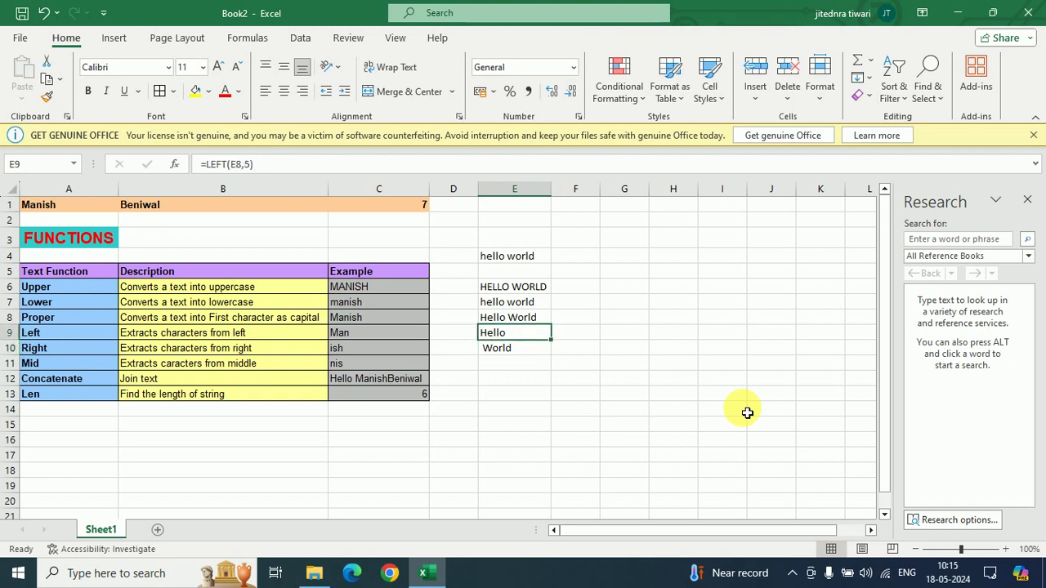
{"action": "key", "text": "Up"}
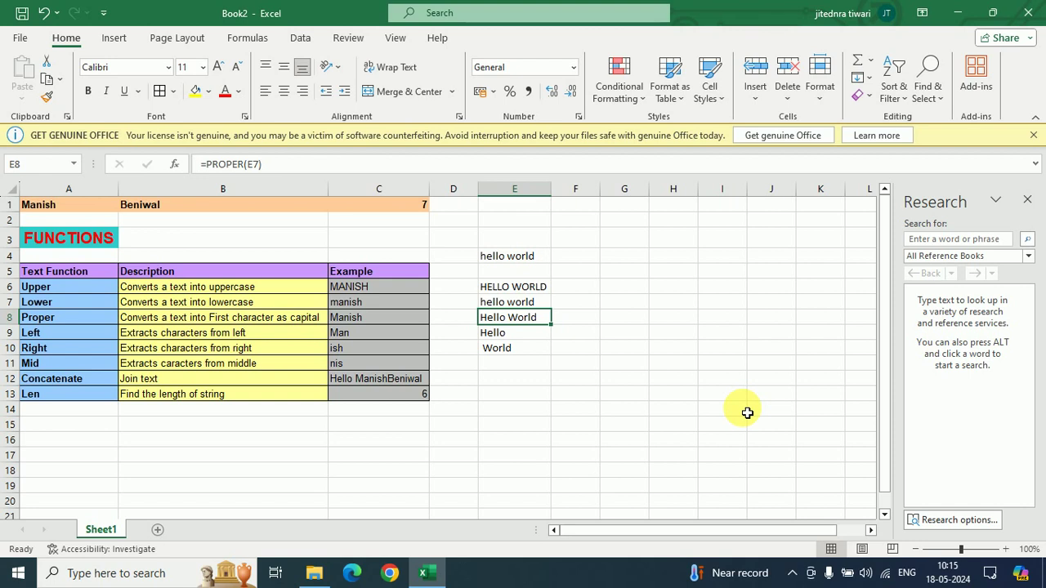
{"action": "key", "text": "Down"}
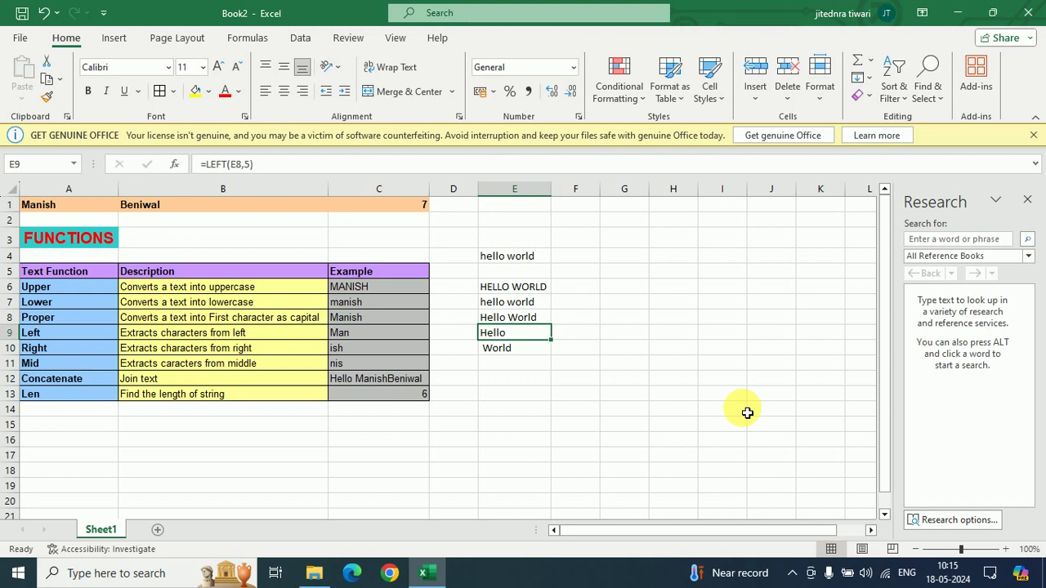
{"action": "key", "text": "Down"}
Try the formula =MID(E8,2,8) in cell E11 to extract eight characters starting from the second one.
{"action": "key", "text": "Down"}
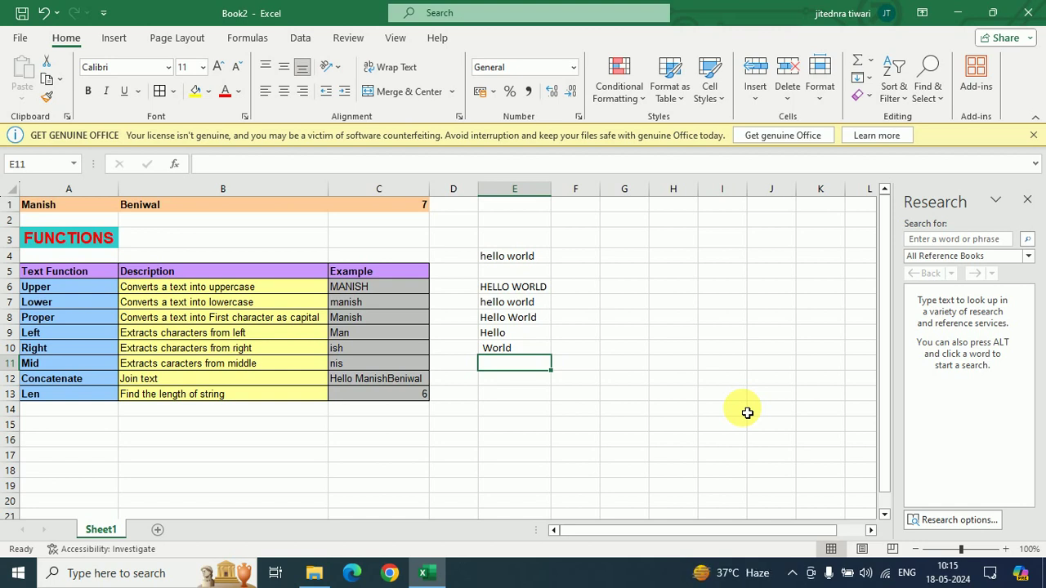
{"action": "type", "text": "=mid"}
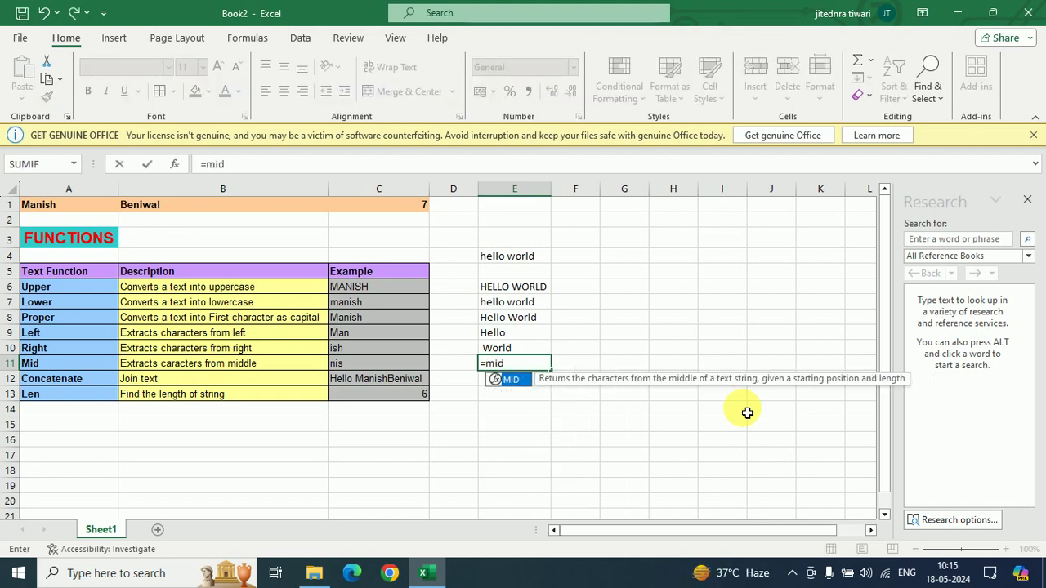
{"action": "key", "text": "Tab"}
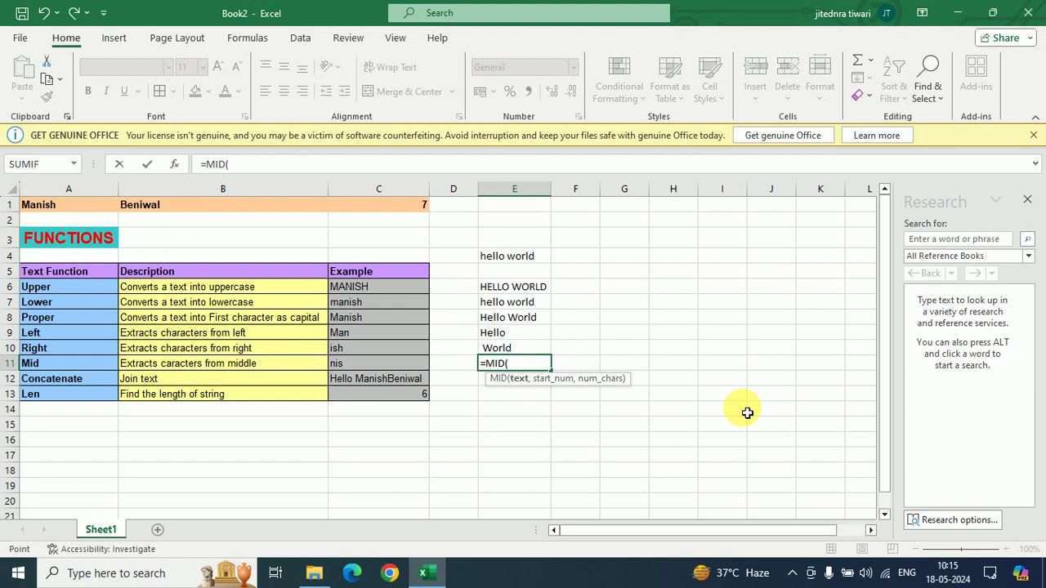
{"action": "key", "text": "Up"}
{"action": "key", "text": "Up"}
{"action": "key", "text": "Up"}
{"action": "type", "text": ","}
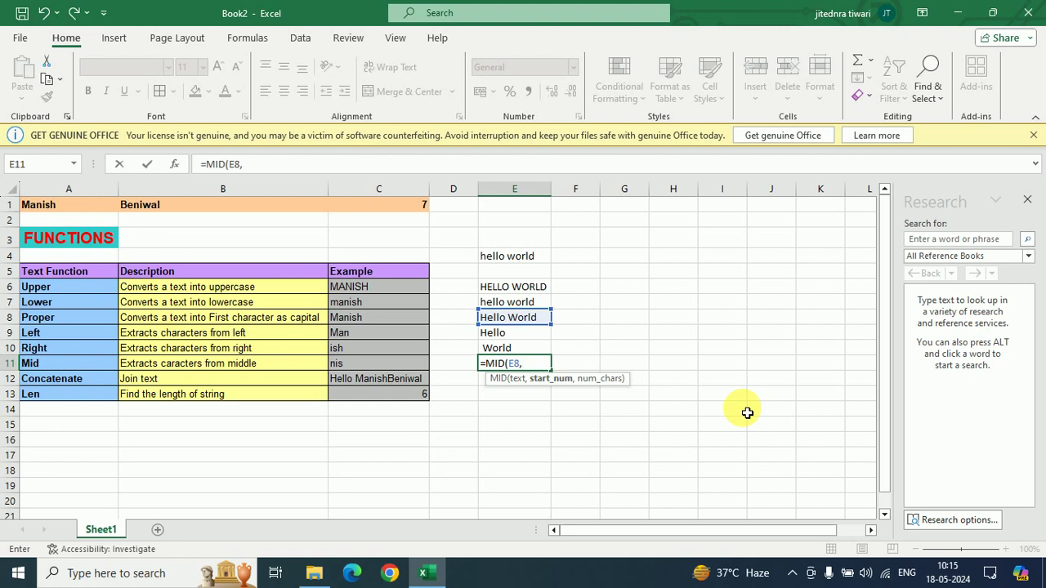
{"action": "type", "text": "2,"}
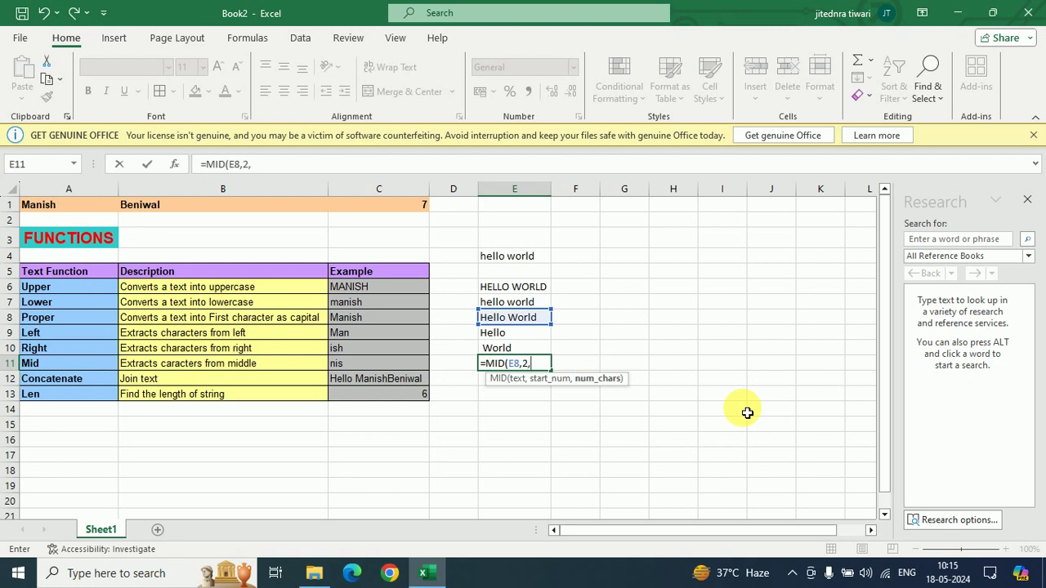
{"action": "type", "text": "\""}
{"action": "key", "text": "BackSpace"}
{"action": "type", "text": "8)"}
{"action": "key", "text": "Return"}
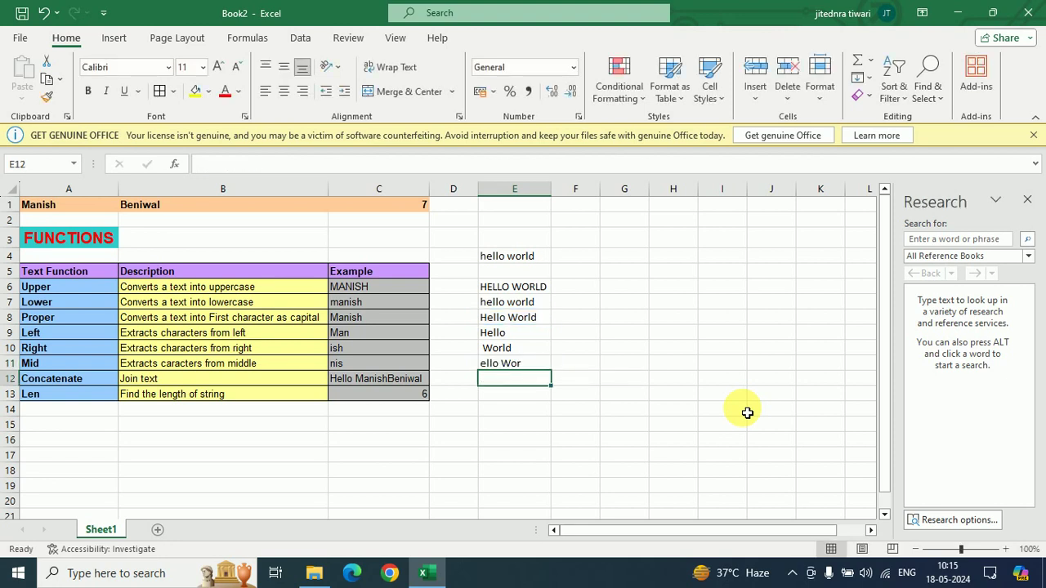
Replace the formula in cell E11 with =MID(E8,3,7) to extract seven characters starting from the third one.
{"action": "key", "text": "Up"}
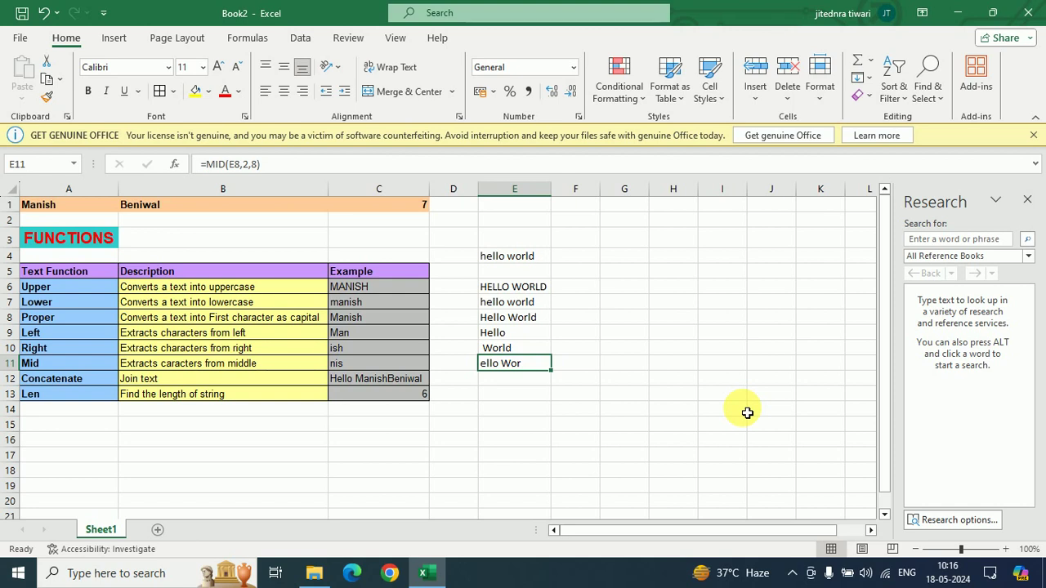
{"action": "key", "text": "BackSpace"}
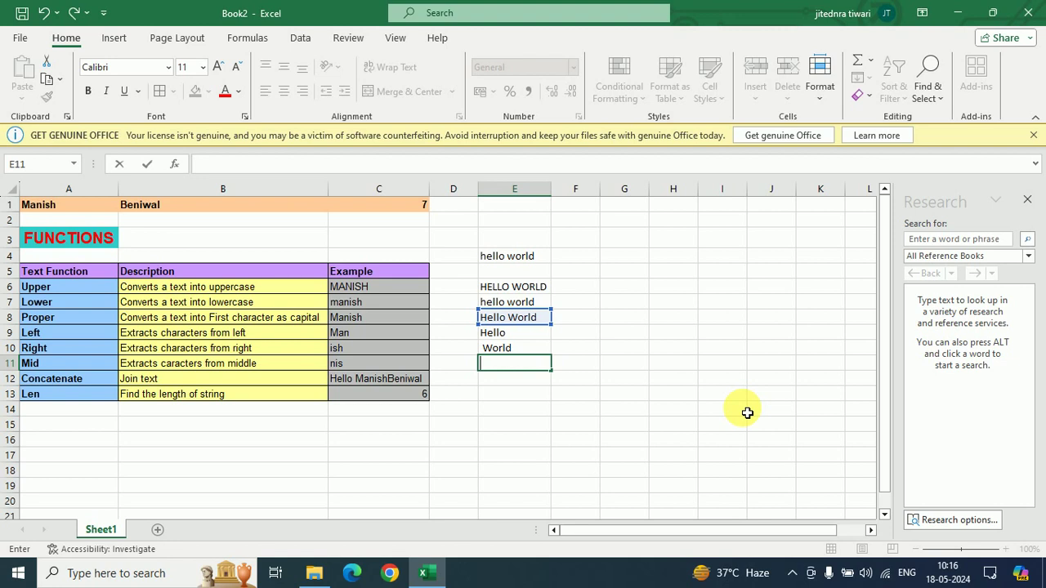
{"action": "type", "text": "=mid"}
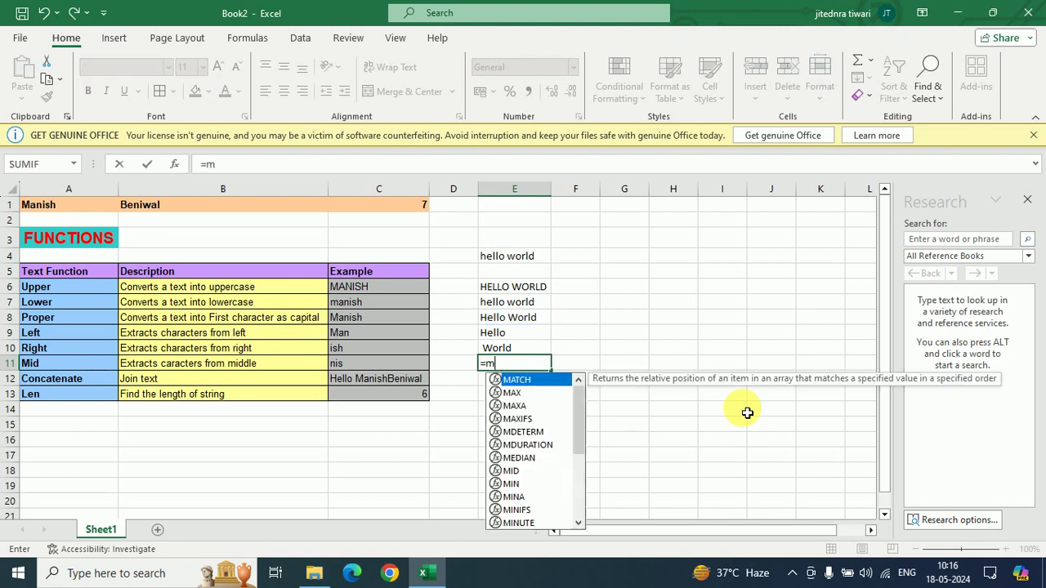
{"action": "key", "text": "Tab"}
{"action": "key", "text": "Up"}
{"action": "key", "text": "Up"}
{"action": "key", "text": "Up"}
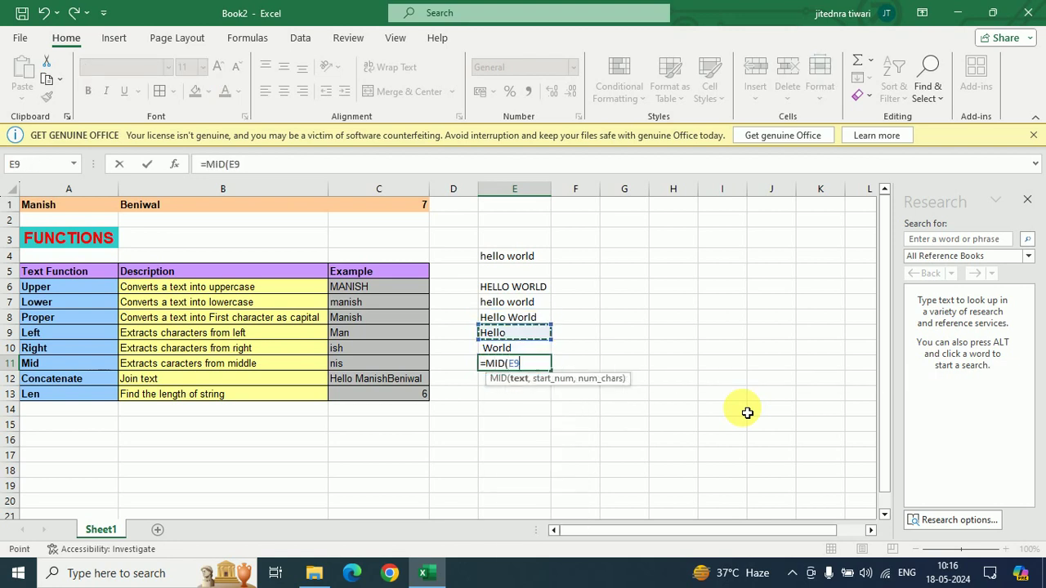
{"action": "type", "text": ","}
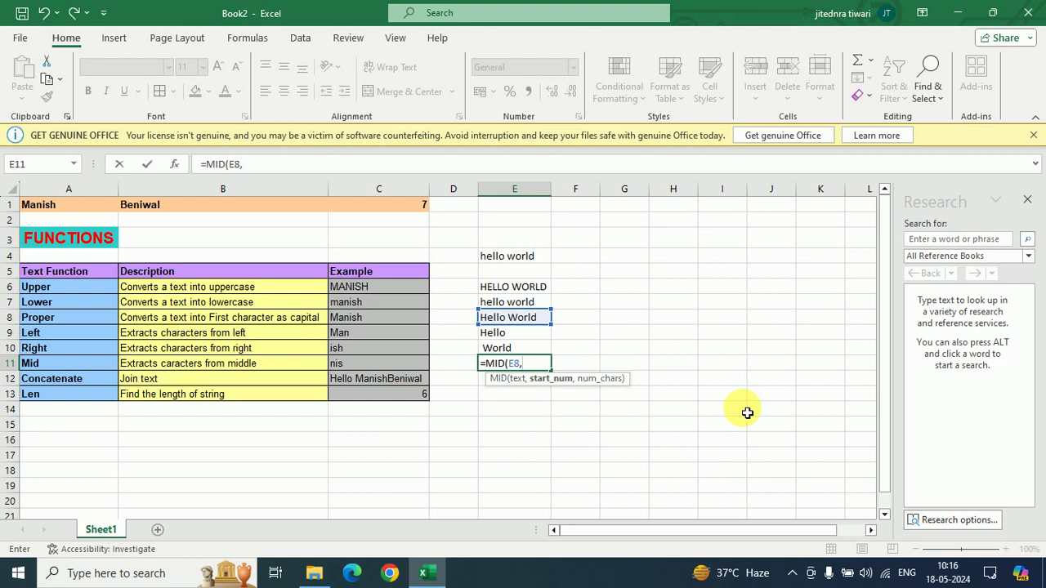
{"action": "type", "text": "3"}
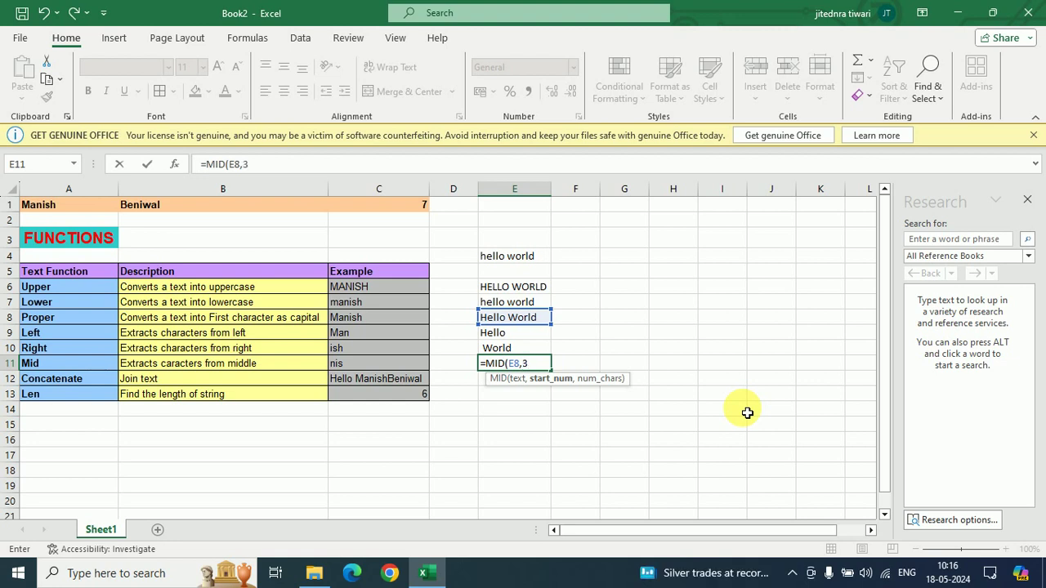
{"action": "type", "text": ","}
{"action": "type", "text": "7)"}
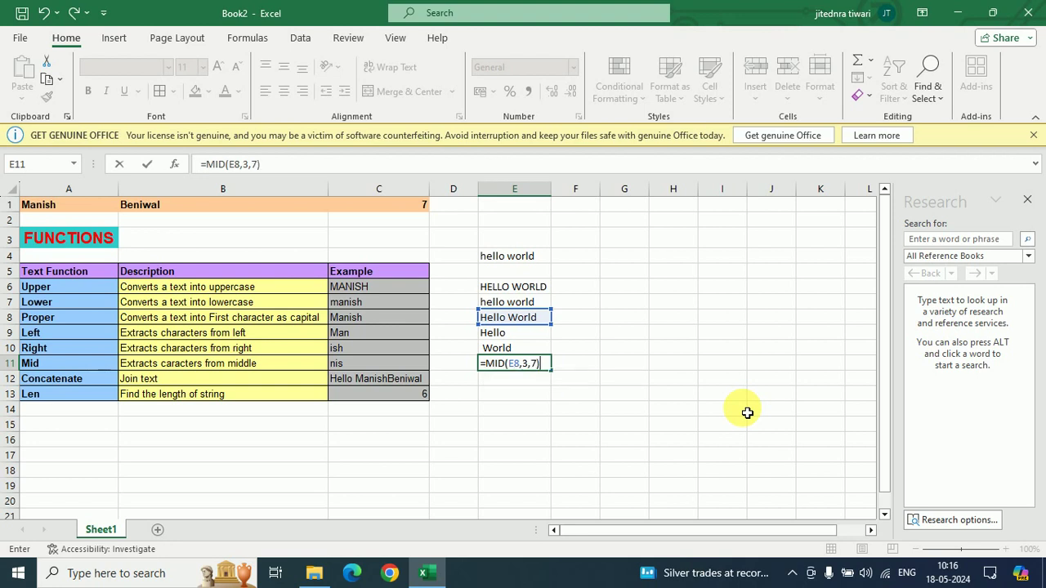
{"action": "key", "text": "Return"}
{"action": "key", "text": "Up"}
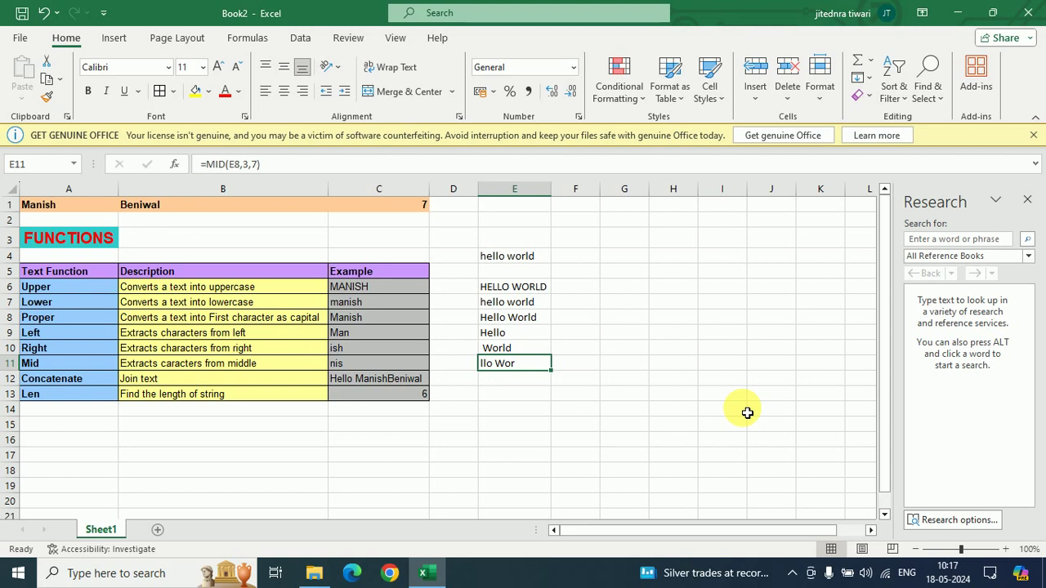
Enter the formula =CONCATENATE(E9,E10) in cell E12 to join the LEFT and RIGHT results.
{"action": "left_click", "coordinate": [510, 384]}
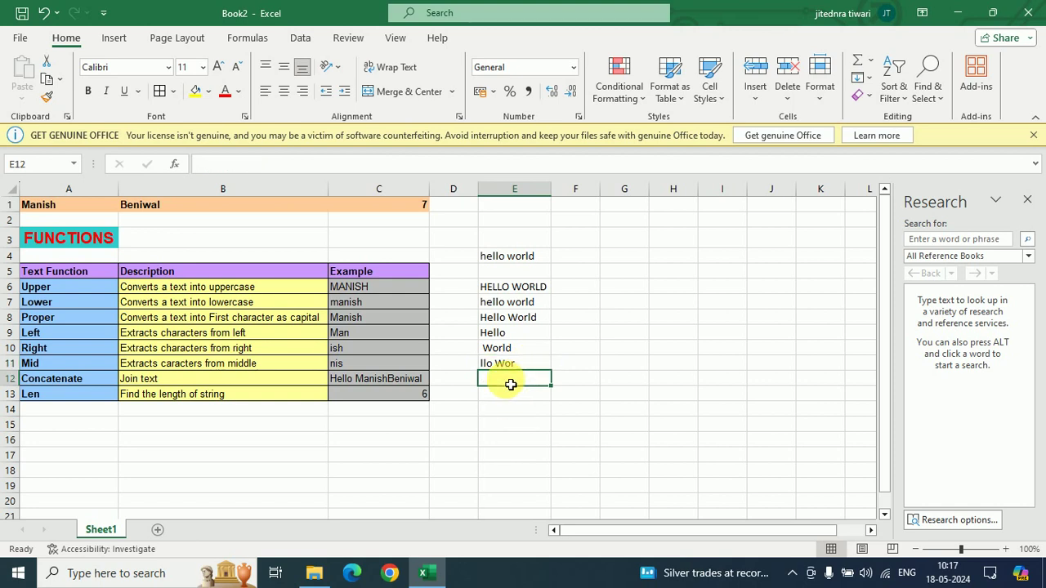
{"action": "type", "text": "=co"}
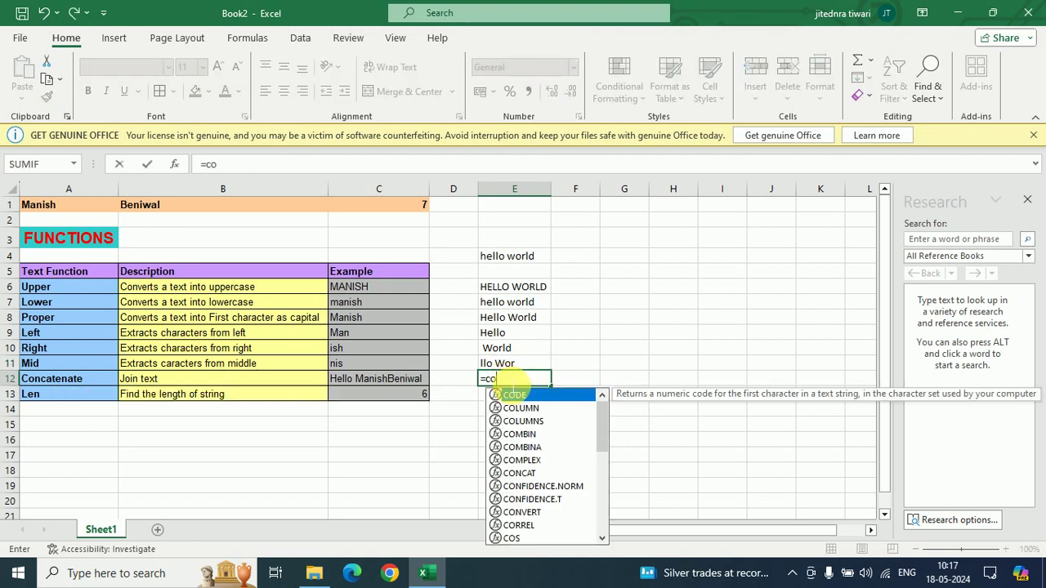
{"action": "type", "text": "n"}
{"action": "key", "text": "Down"}
{"action": "key", "text": "Down"}
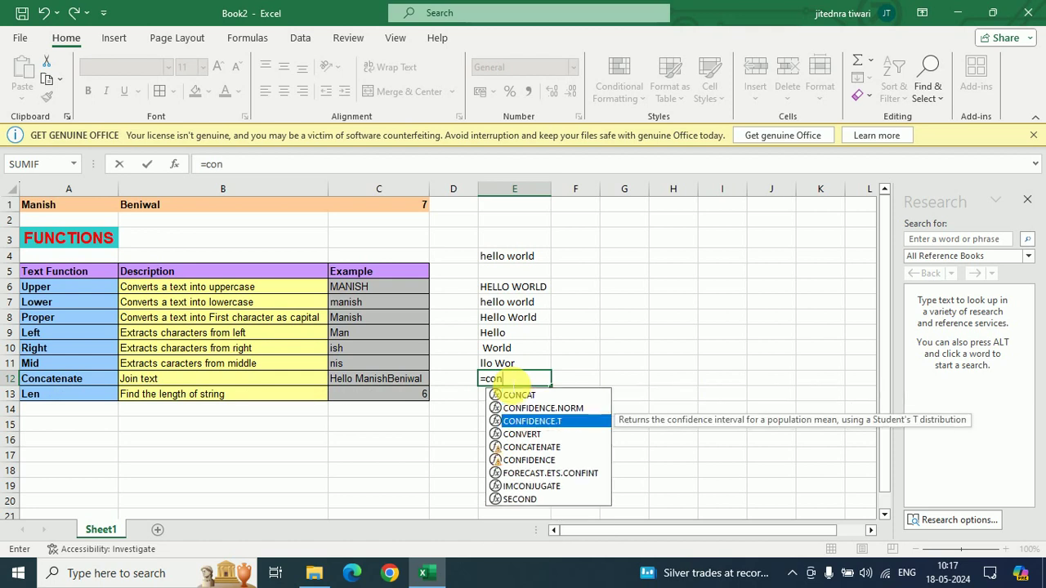
{"action": "key", "text": "Down"}
{"action": "key", "text": "Down"}
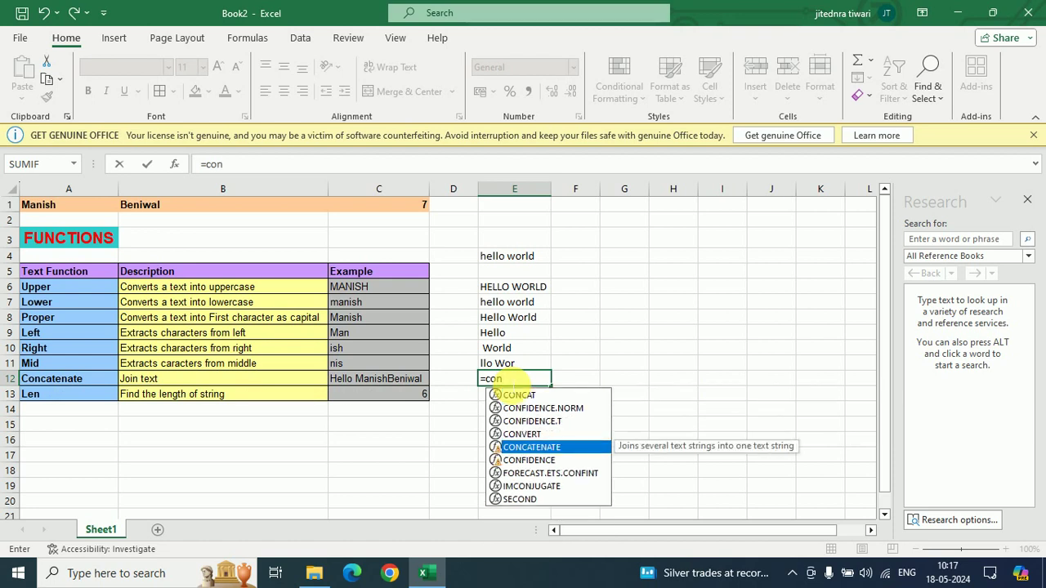
{"action": "key", "text": "Tab"}
{"action": "key", "text": "Up"}
{"action": "key", "text": "Up"}
{"action": "key", "text": "Up"}
{"action": "key", "text": "Up"}
{"action": "key", "text": "Down"}
{"action": "left_click", "coordinate": [510, 382]}
{"action": "type", "text": ",CATENATE(E9"}
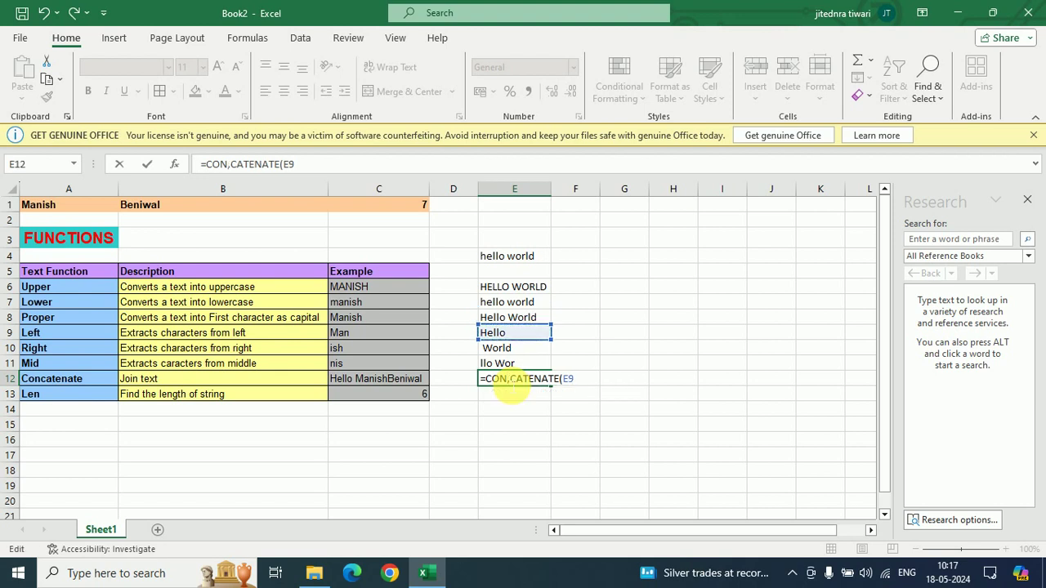
{"action": "key", "text": "BackSpace"}
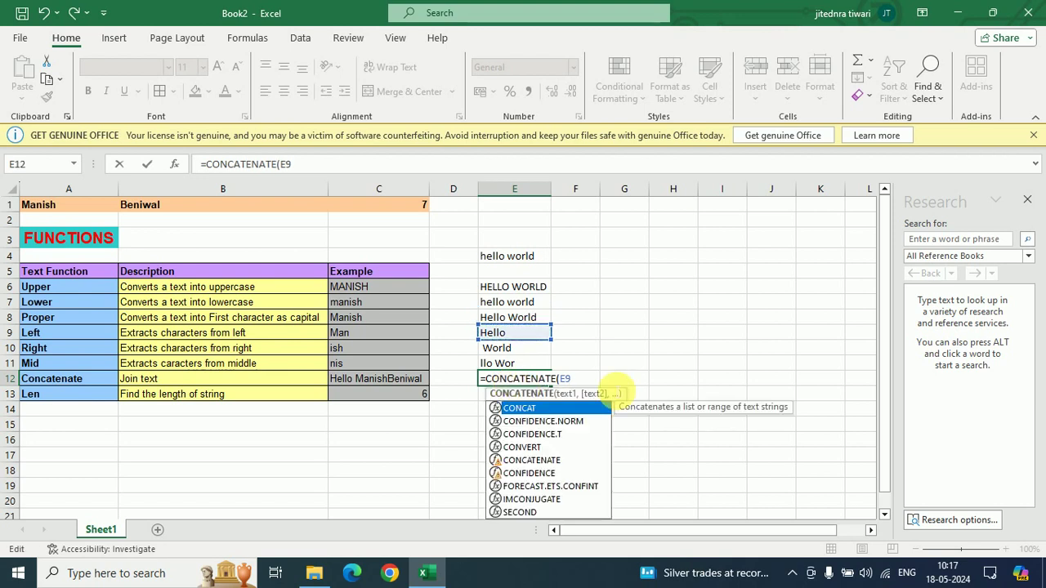
{"action": "left_click", "coordinate": [584, 382]}
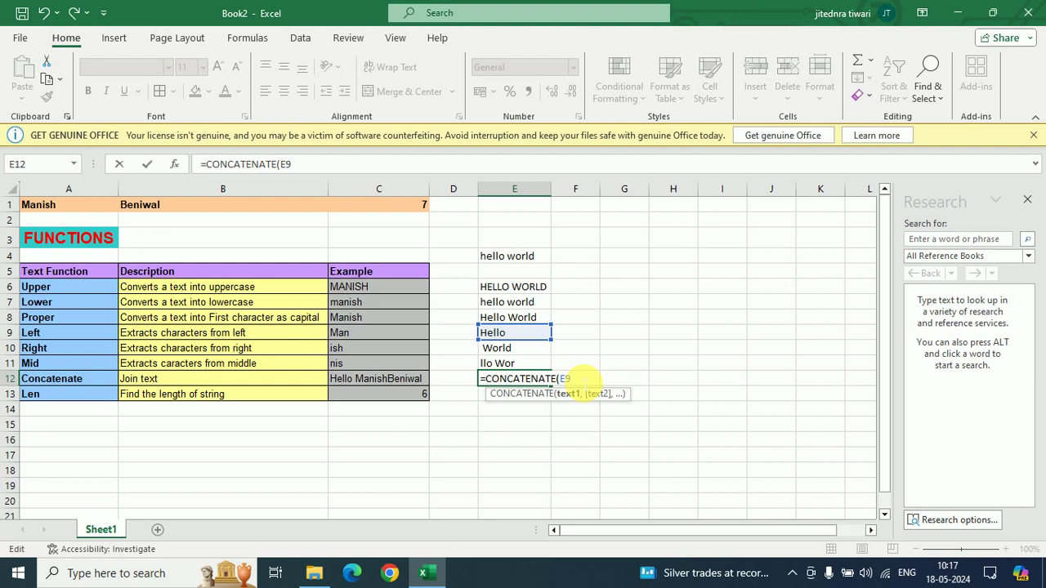
{"action": "key", "text": "BackSpace"}
{"action": "key", "text": "BackSpace"}
{"action": "left_click", "coordinate": [502, 336]}
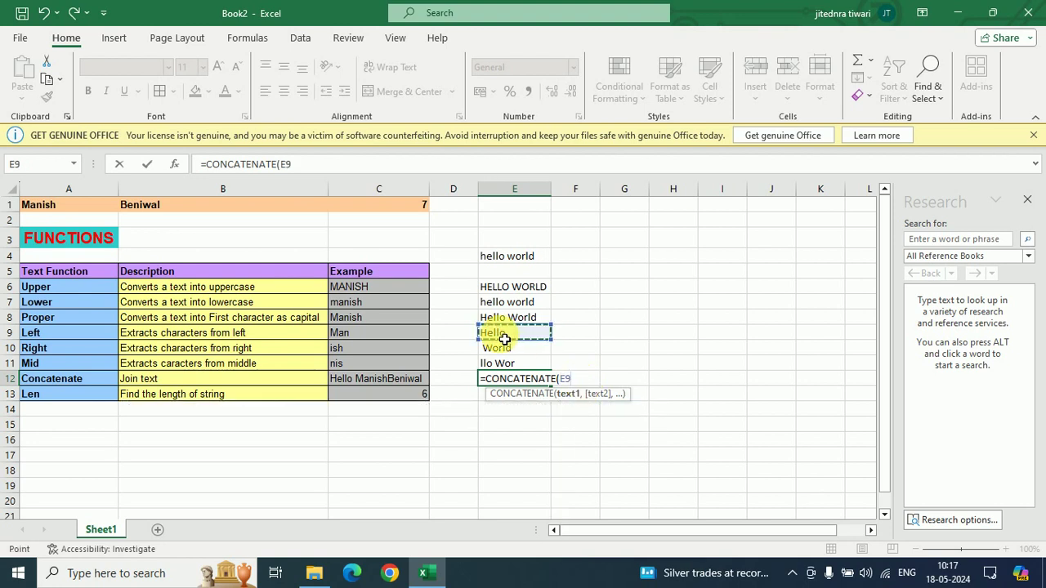
{"action": "type", "text": ","}
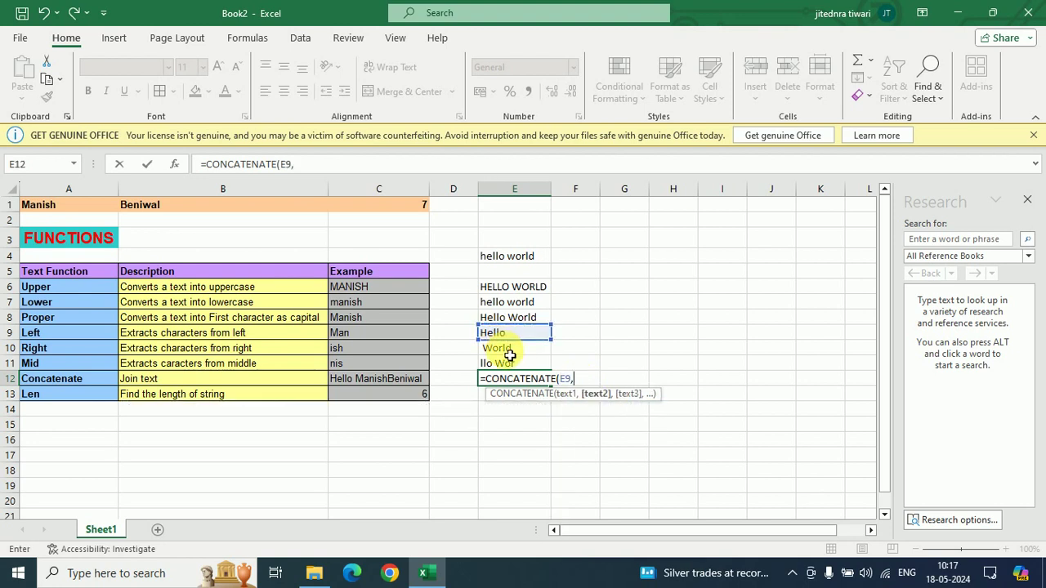
{"action": "left_click", "coordinate": [506, 349]}
{"action": "type", "text": ")"}
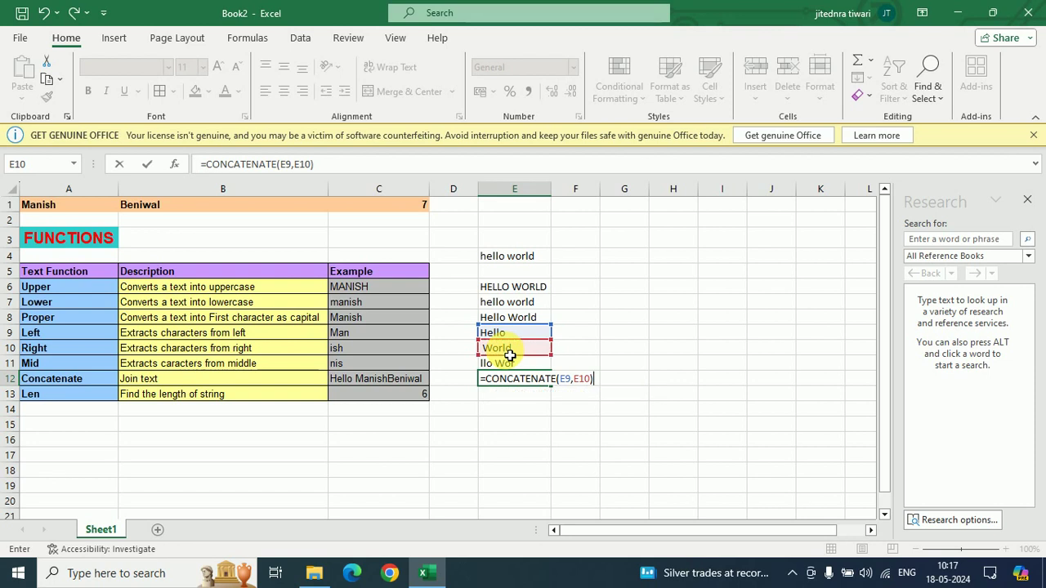
{"action": "key", "text": "Return"}
{"action": "key", "text": "Up"}
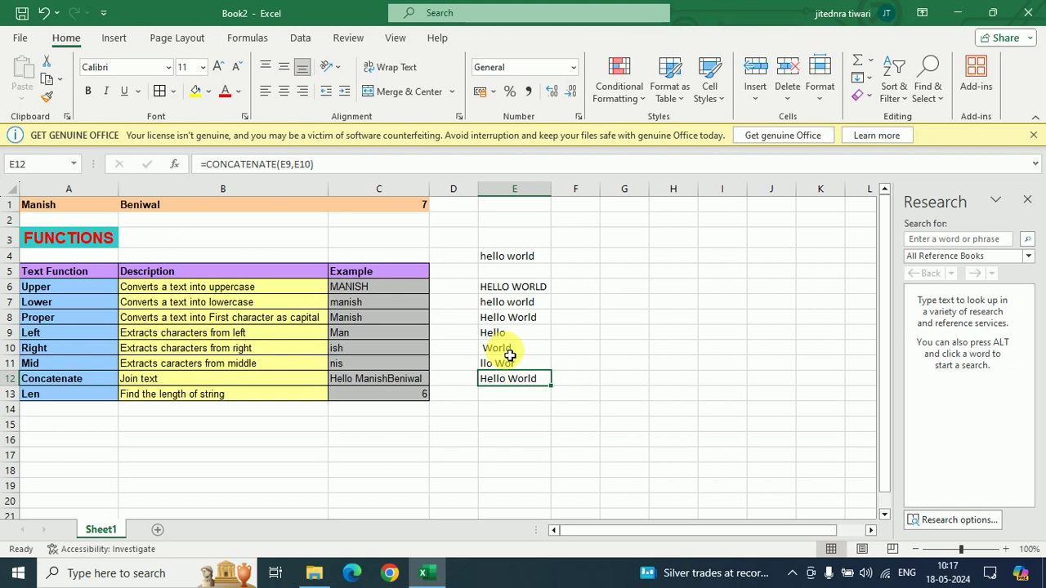
Enter the formula =LEN(E12) in cell E13 to count the characters of the joined text.
{"action": "key", "text": "Down"}
{"action": "key", "text": "Up"}
{"action": "key", "text": "Down"}
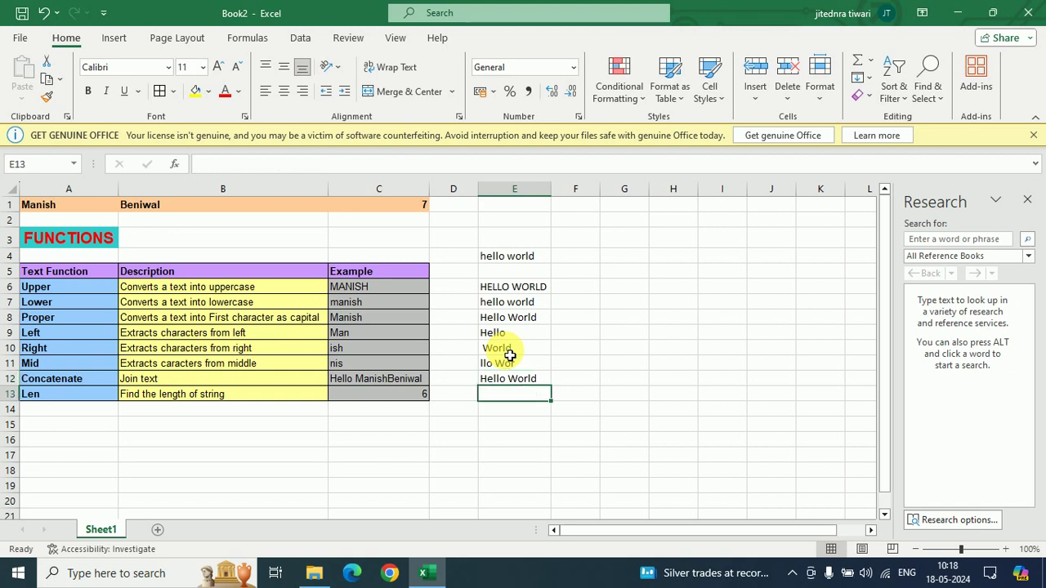
{"action": "type", "text": "=len"}
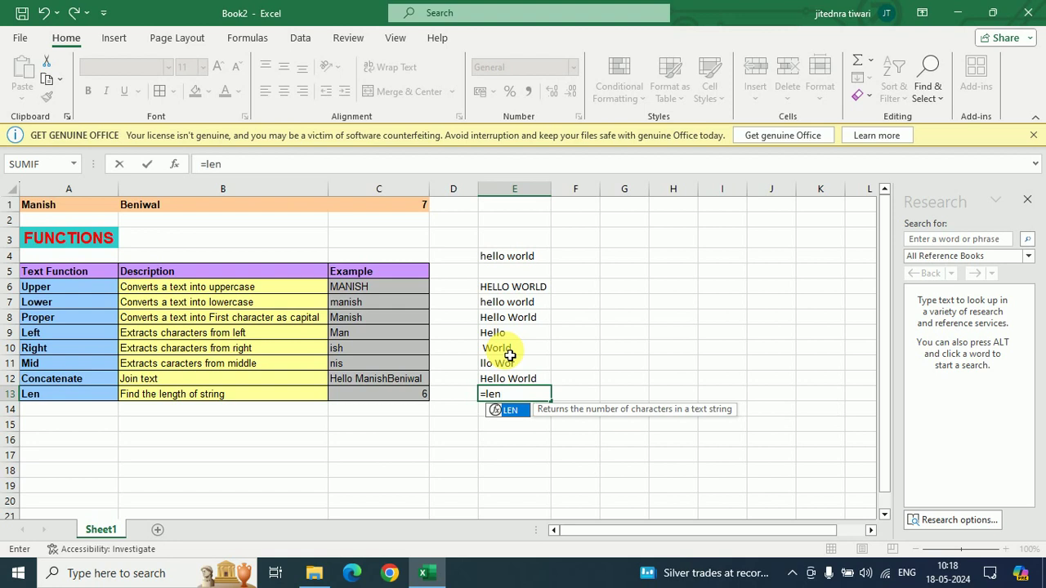
{"action": "key", "text": "Tab"}
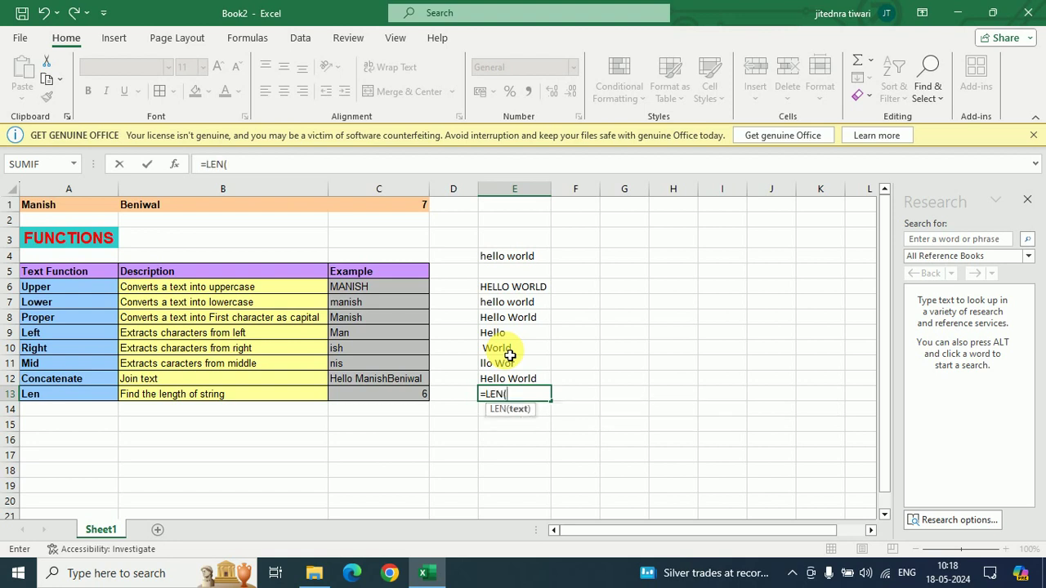
{"action": "key", "text": "Up"}
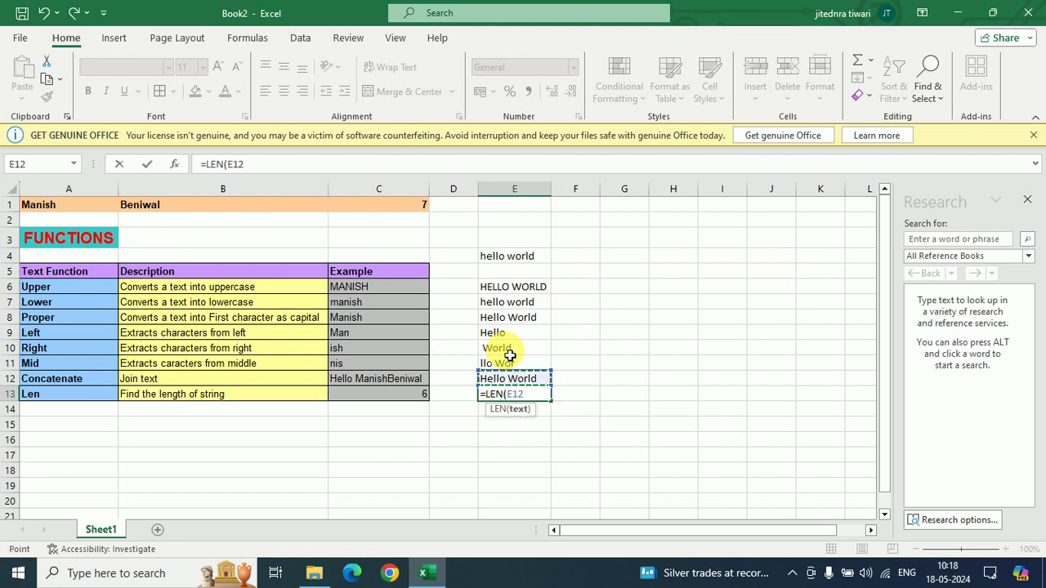
{"action": "type", "text": ")"}
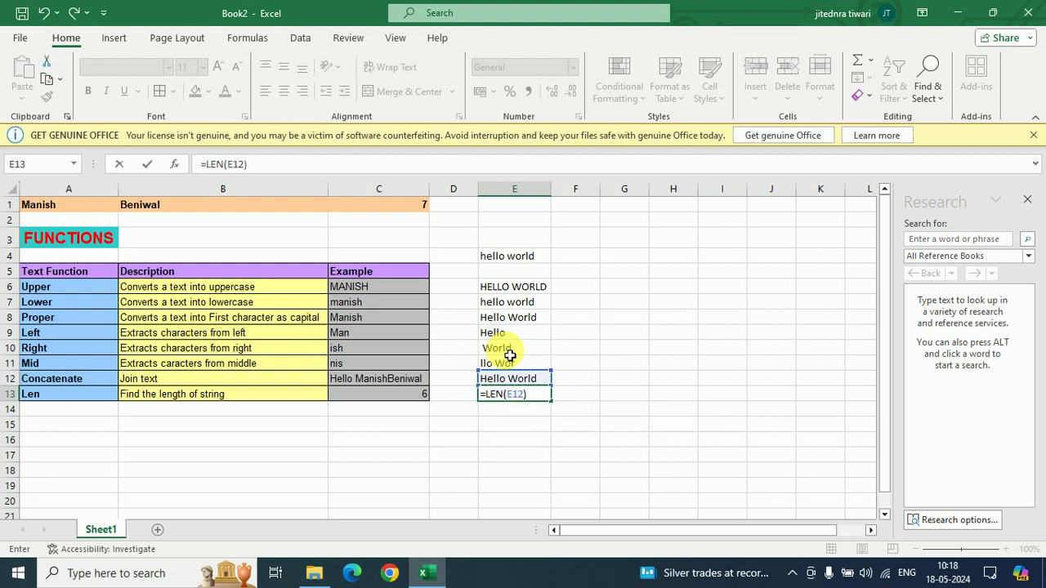
{"action": "key", "text": "Return"}
{"action": "key", "text": "Up"}
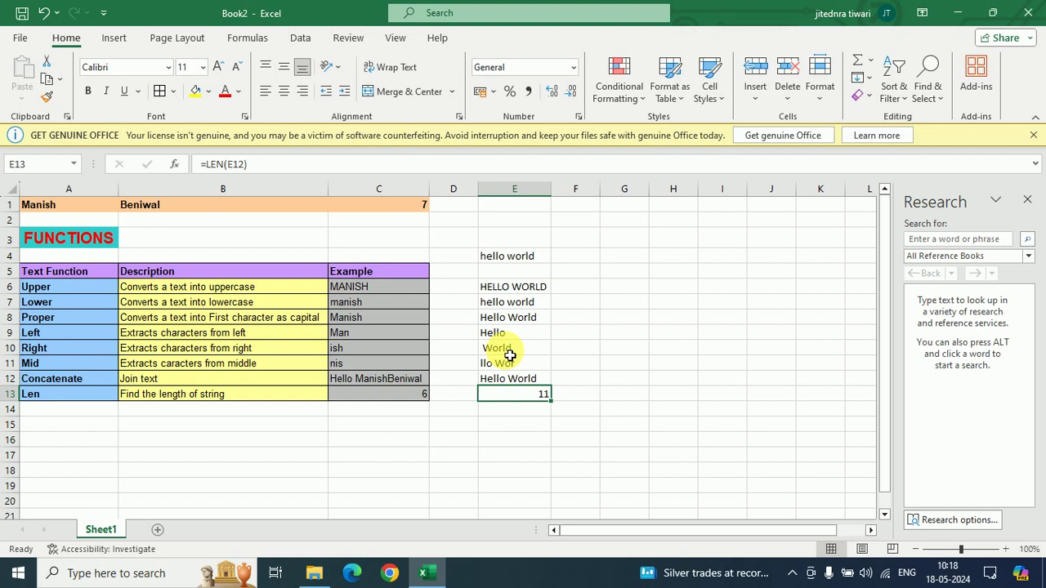
{"action": "key", "text": "Up"}
{"action": "key", "text": "Down"}
{"action": "key", "text": "Up"}
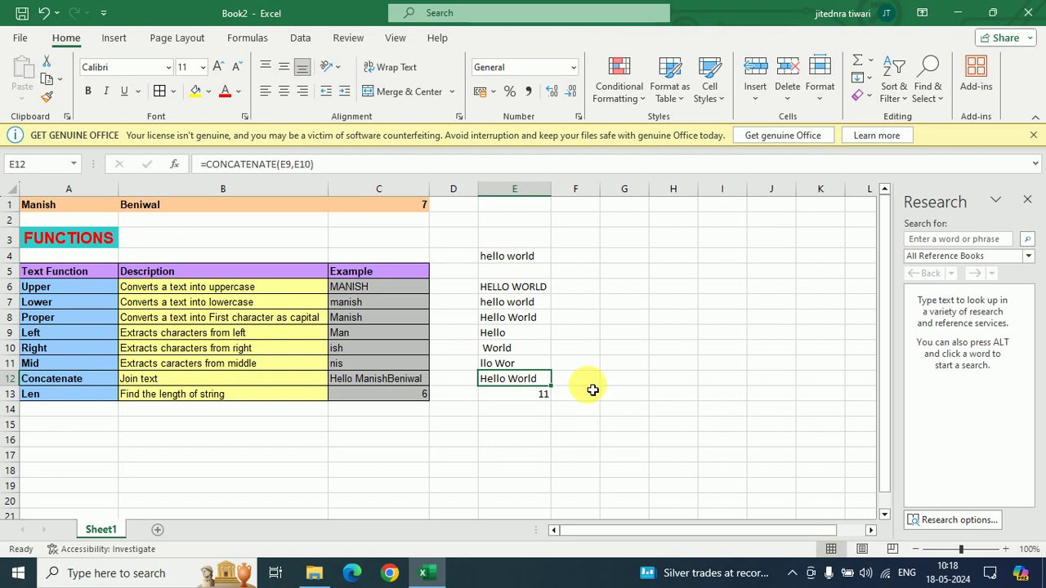
Review the text function names in column A of the FUNCTIONS table, down to Len in row 13.
{"action": "key", "text": "Up"}
{"action": "key", "text": "Up"}
{"action": "key", "text": "Up"}
{"action": "key", "text": "Up"}
{"action": "key", "text": "Up"}
{"action": "key", "text": "Up"}
{"action": "key", "text": "Up"}
{"action": "key", "text": "Up"}
{"action": "key", "text": "Left"}
{"action": "key", "text": "Left"}
{"action": "key", "text": "Left"}
{"action": "key", "text": "Left"}
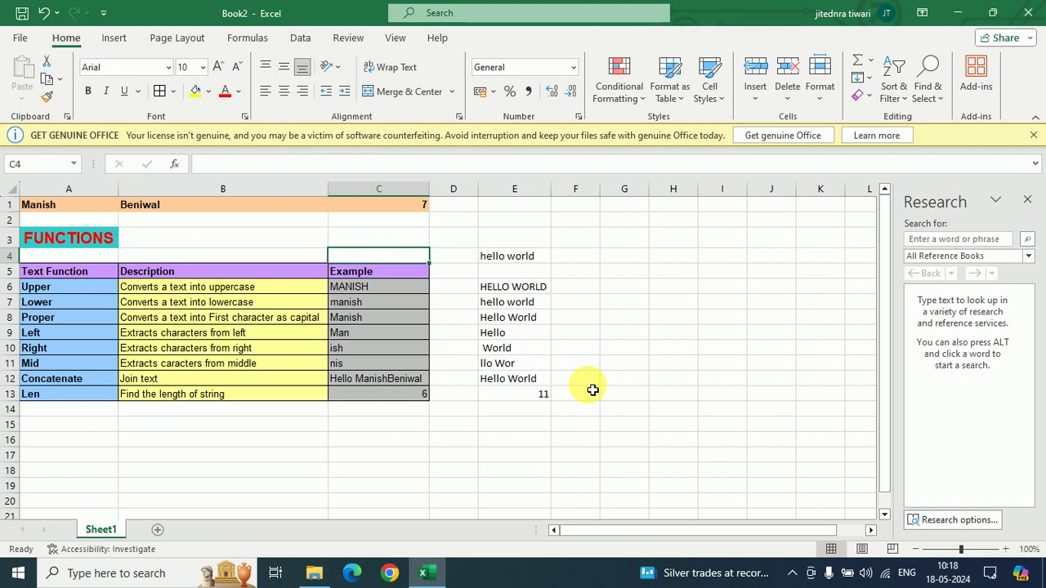
{"action": "key", "text": "Up"}
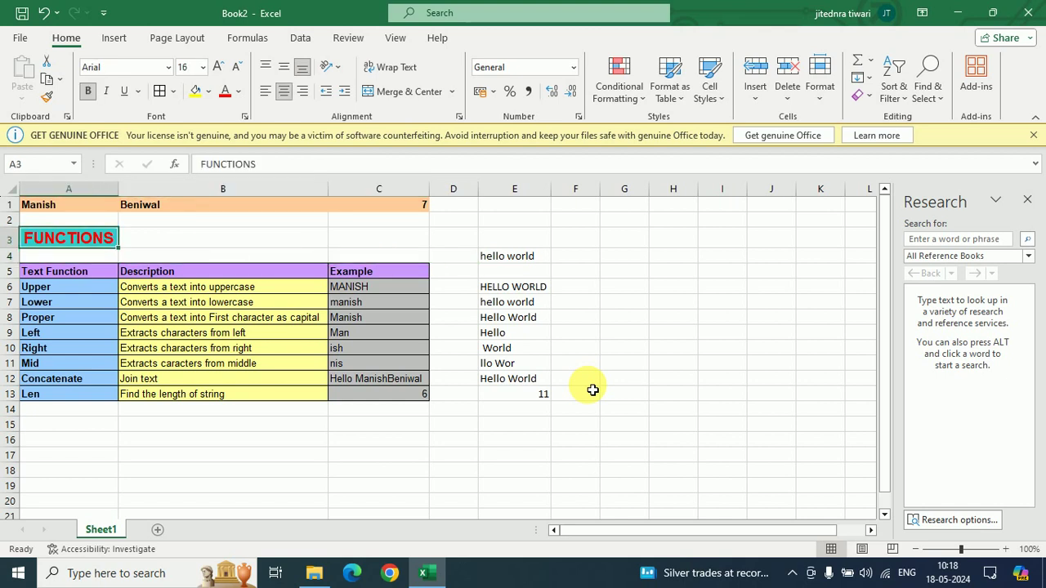
{"action": "key", "text": "Up"}
{"action": "key", "text": "Up"}
{"action": "key", "text": "Down"}
{"action": "key", "text": "Down"}
{"action": "key", "text": "Down"}
{"action": "key", "text": "Down"}
{"action": "key", "text": "Down"}
{"action": "key", "text": "Down"}
{"action": "key", "text": "Down"}
{"action": "key", "text": "Down"}
{"action": "key", "text": "Down"}
{"action": "key", "text": "Down"}
{"action": "key", "text": "Down"}
{"action": "key", "text": "Down"}
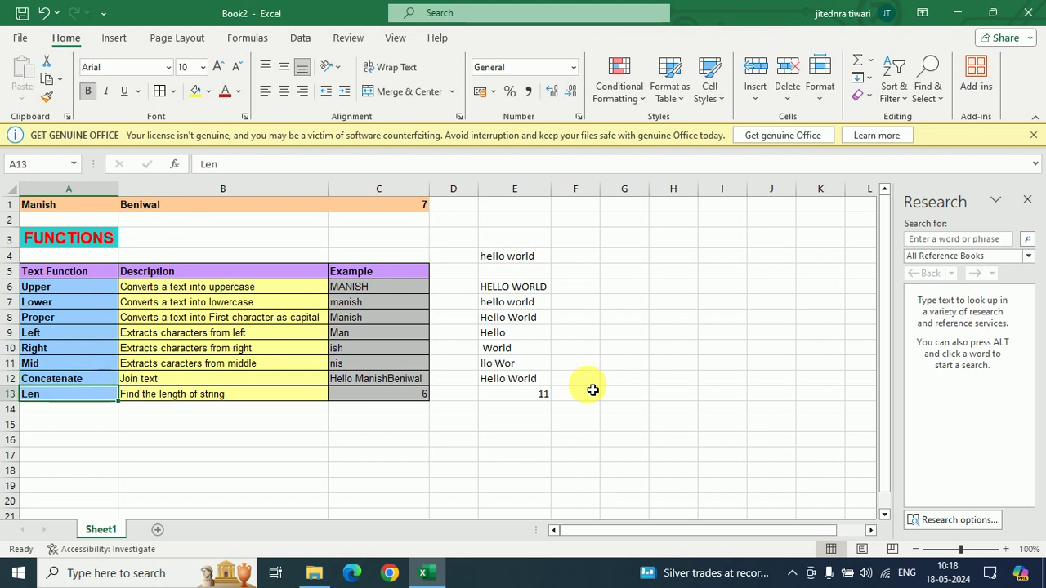
Review the example formulas in column E one by one, from UPPER in E6 to LEN in E13.
{"action": "key", "text": "Right"}
{"action": "key", "text": "Right"}
{"action": "key", "text": "Right"}
{"action": "key", "text": "Right"}
{"action": "key", "text": "Up"}
{"action": "key", "text": "Up"}
{"action": "key", "text": "Up"}
{"action": "key", "text": "Up"}
{"action": "key", "text": "Up"}
{"action": "key", "text": "Up"}
{"action": "key", "text": "Up"}
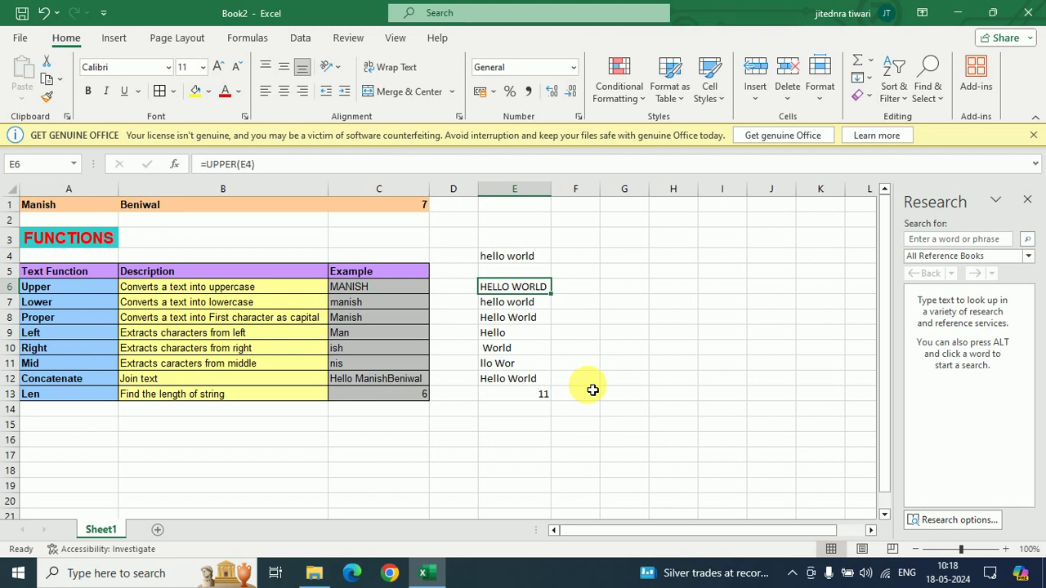
{"action": "key", "text": "Down"}
{"action": "key", "text": "Down"}
{"action": "key", "text": "Down"}
{"action": "key", "text": "Down"}
{"action": "key", "text": "Down"}
{"action": "key", "text": "Down"}
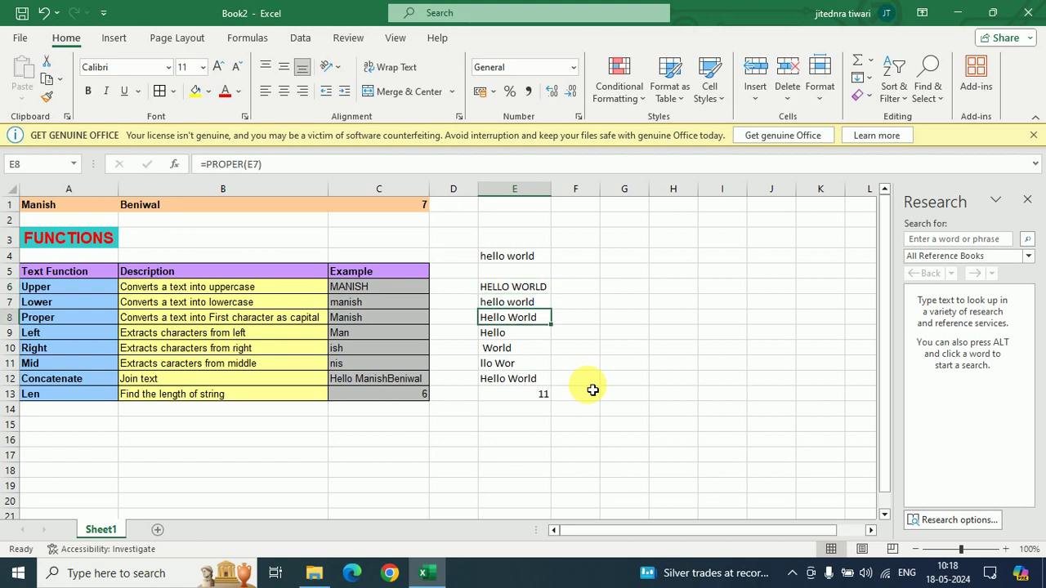
{"action": "key", "text": "Down"}
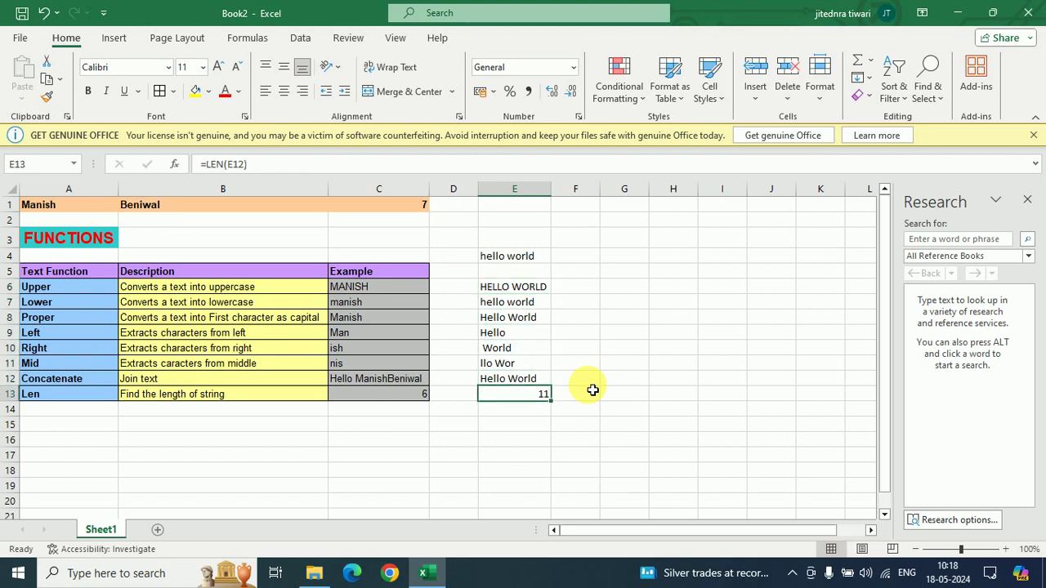